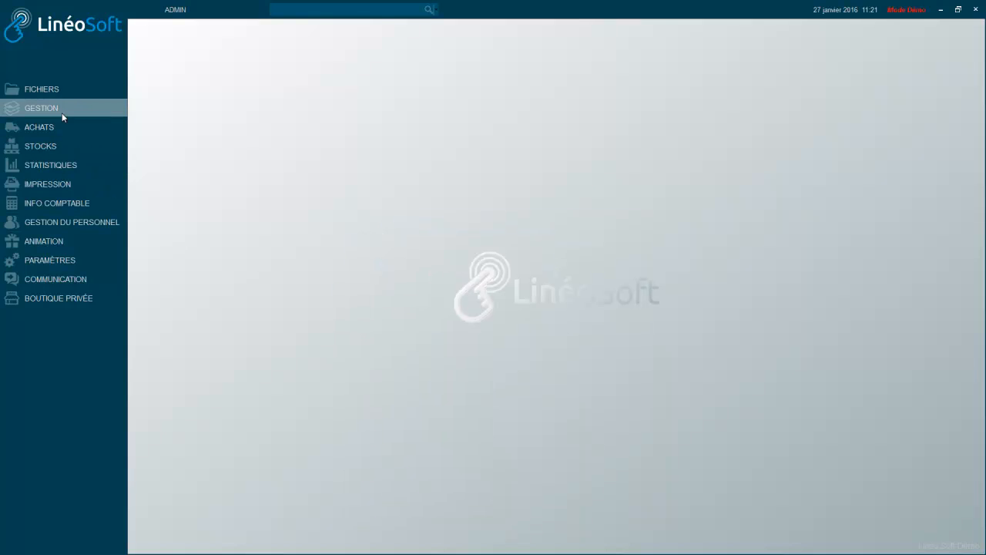
Step: Open the articles file and load the complete article list
click(38, 91)
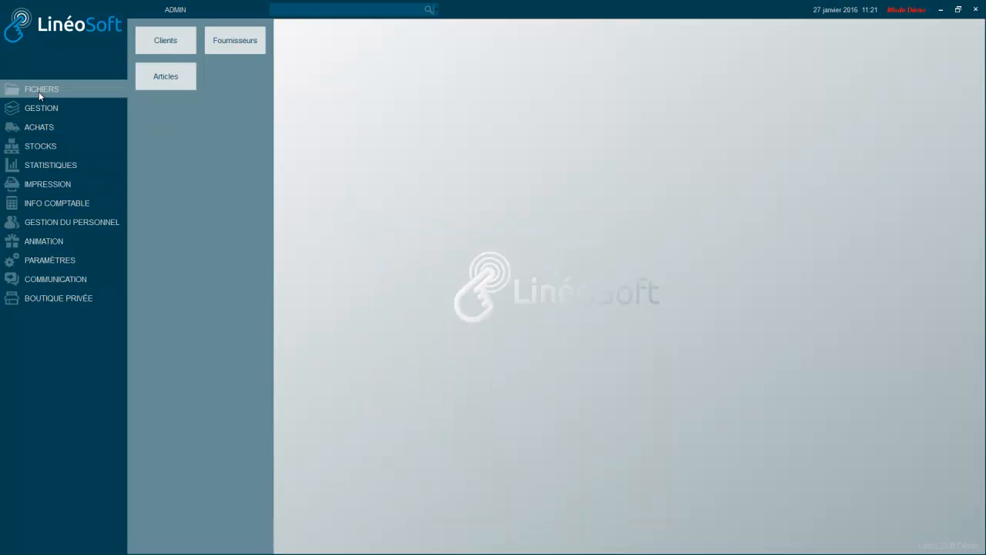
click(163, 78)
click(878, 104)
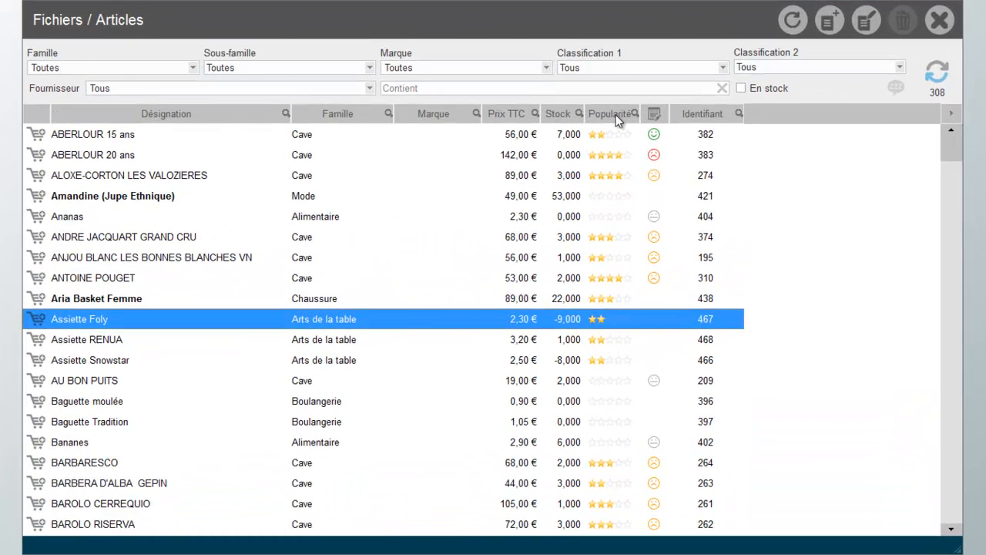
Step: Sort the article list by popularity, then by the smiley indicator column in descending order
click(653, 135)
click(617, 115)
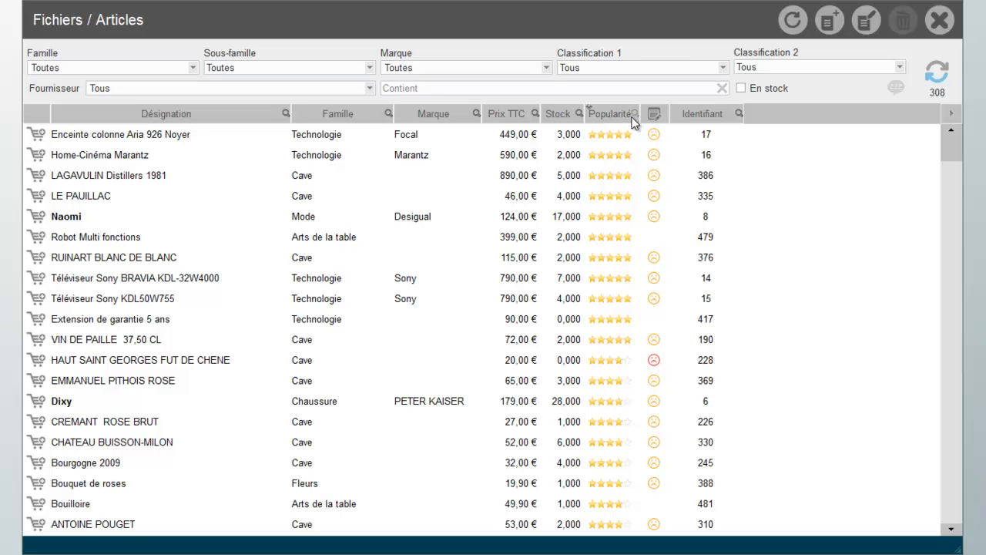
click(657, 116)
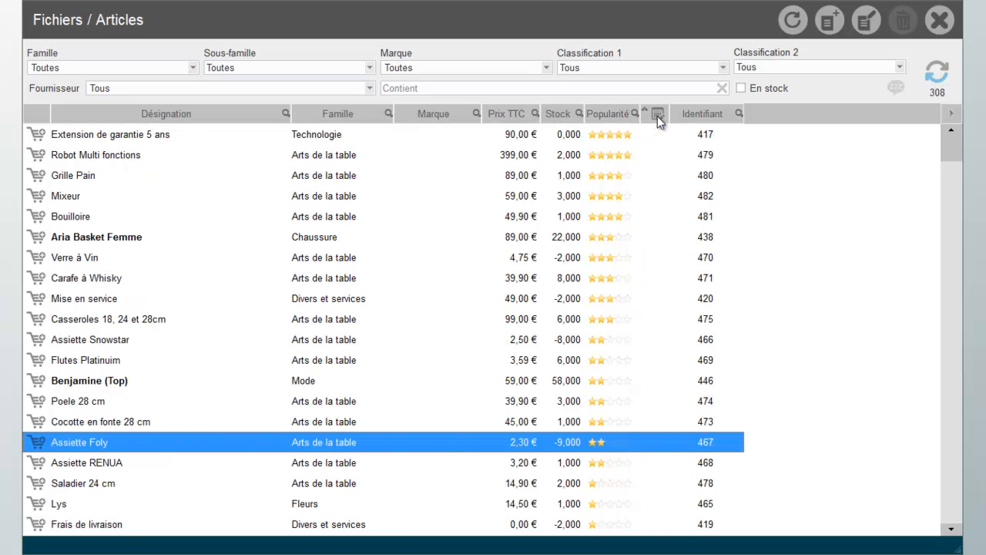
click(657, 115)
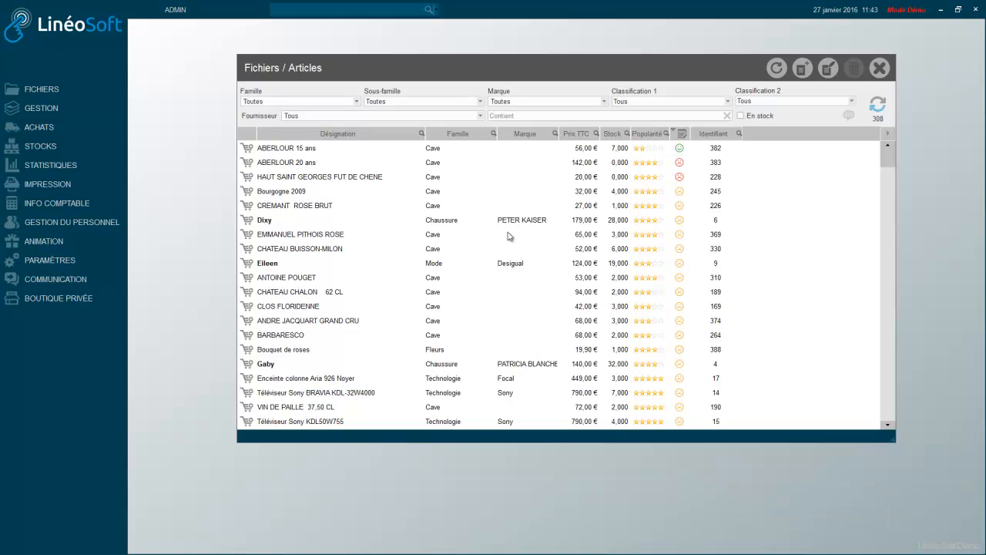
Step: Open the ABERLOUR 15 ans article record, view its other price rates, and close the record
click(433, 151)
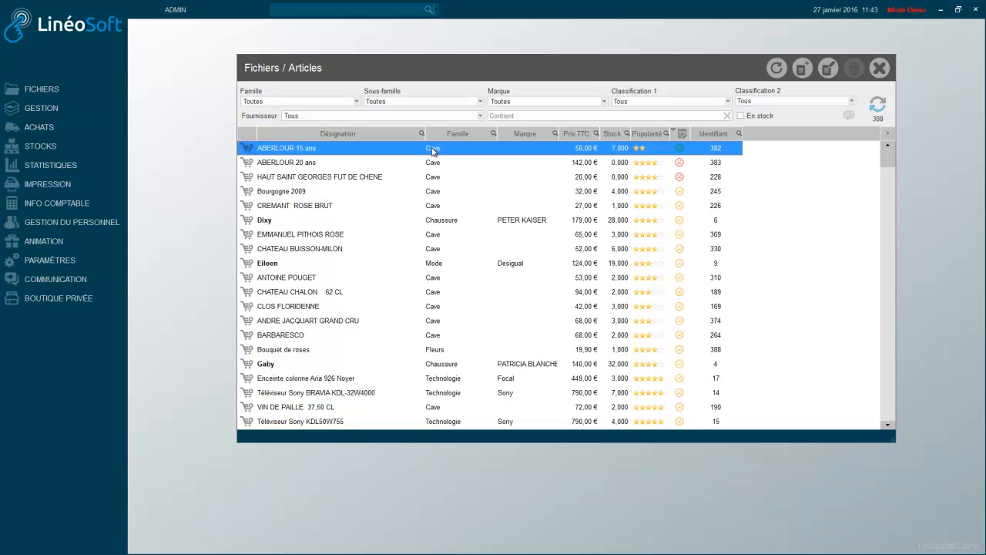
double_click(433, 151)
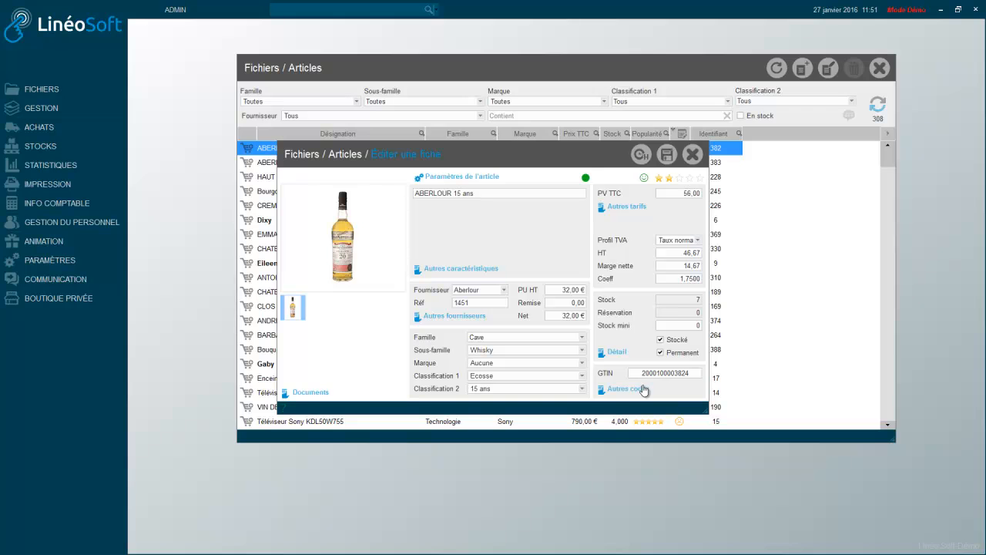
click(626, 209)
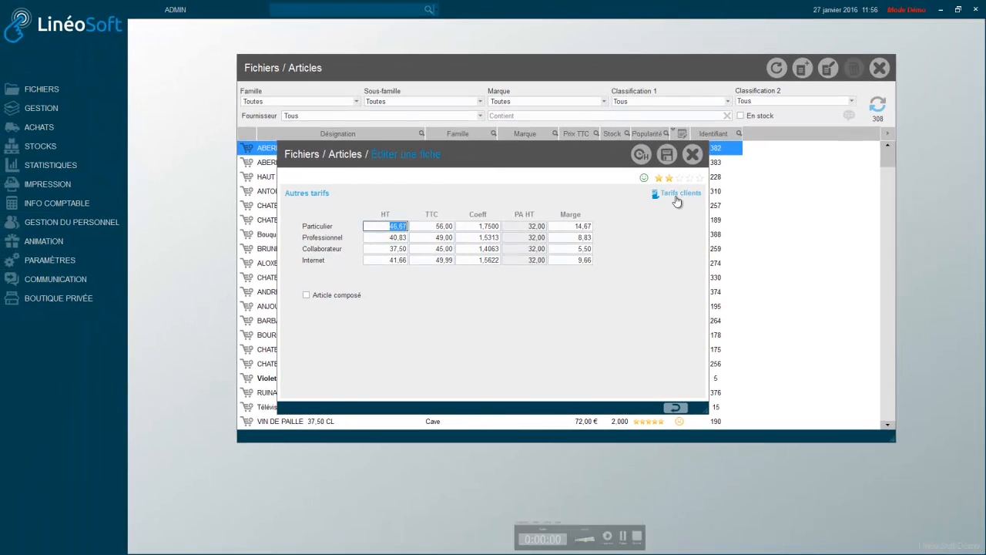
click(693, 155)
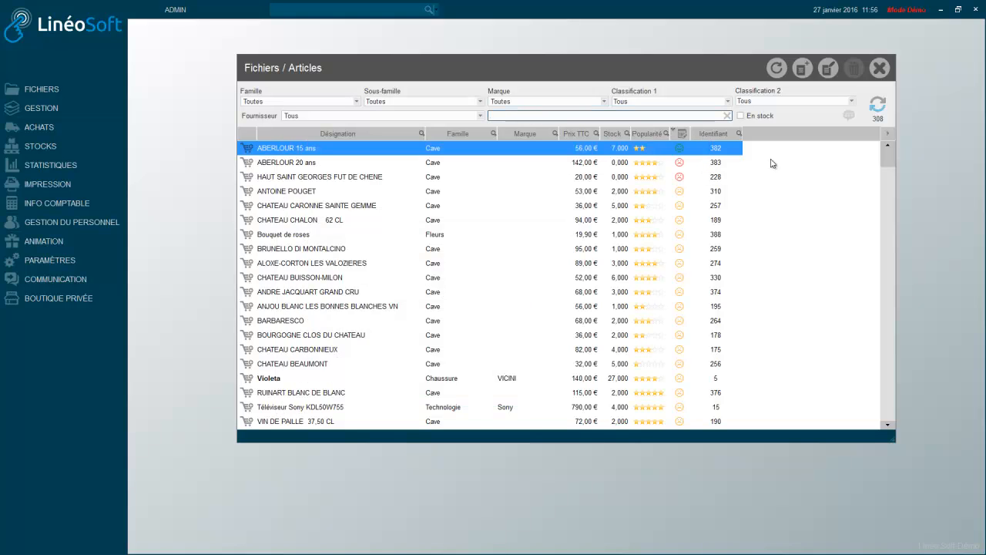
Step: Search the articles for "télé", view the Téléviseur Sony KDL50W755 record, and close it
text(télé)
key(Return)
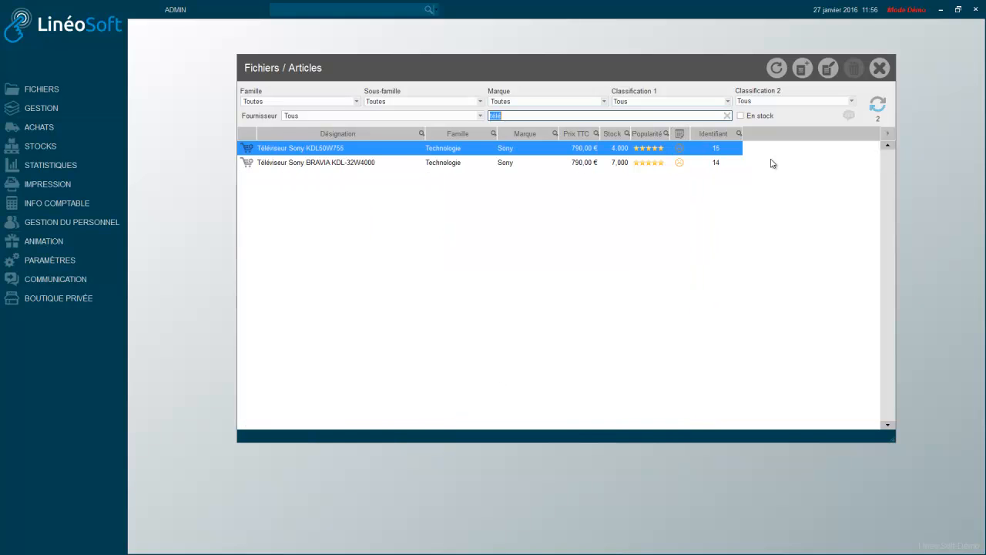
double_click(317, 149)
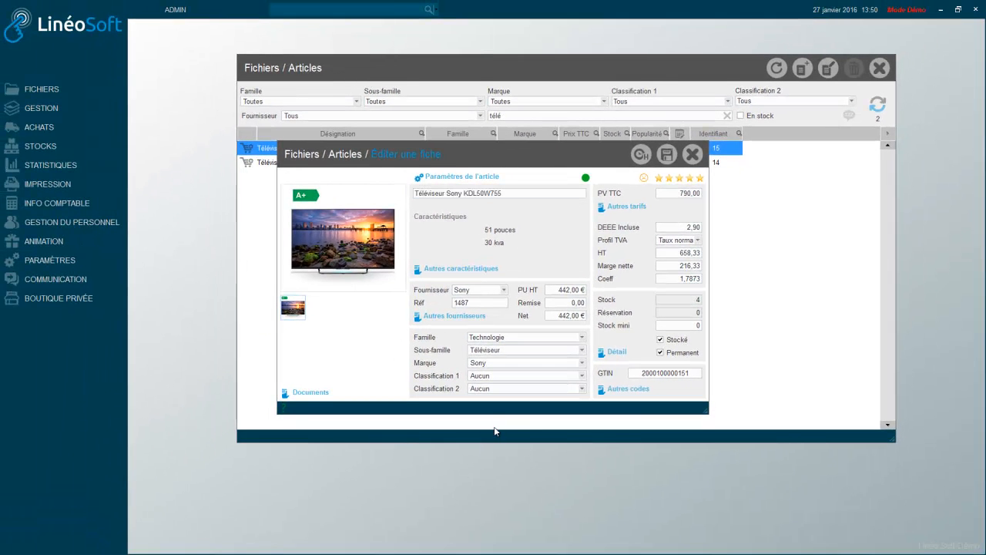
click(693, 154)
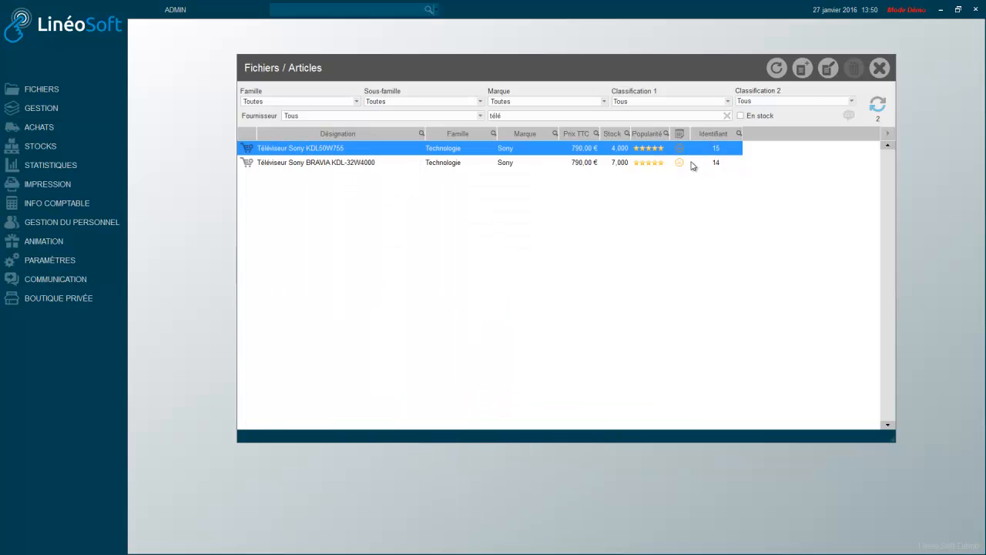
Step: Clear the search text and filter the article list to the Fleurs family
click(729, 115)
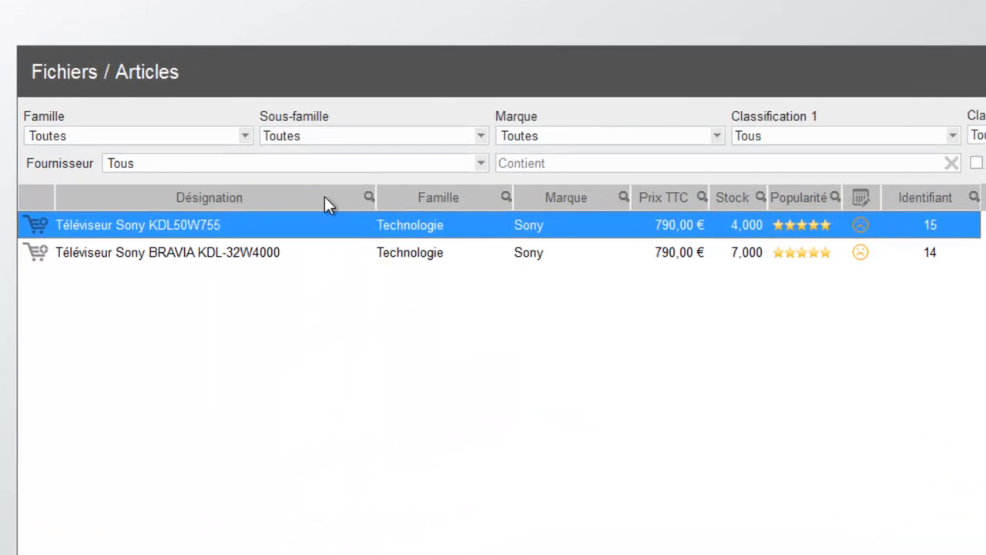
click(237, 137)
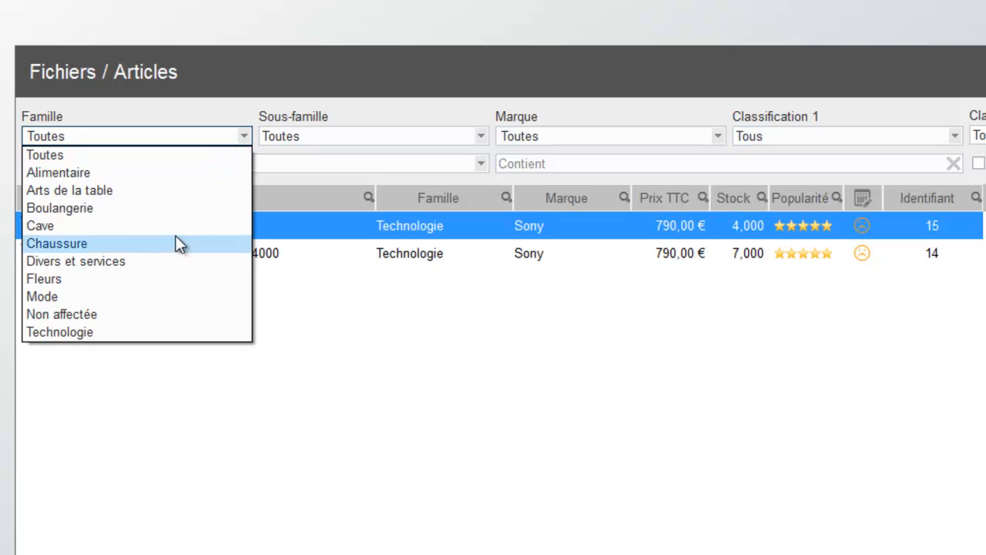
click(160, 279)
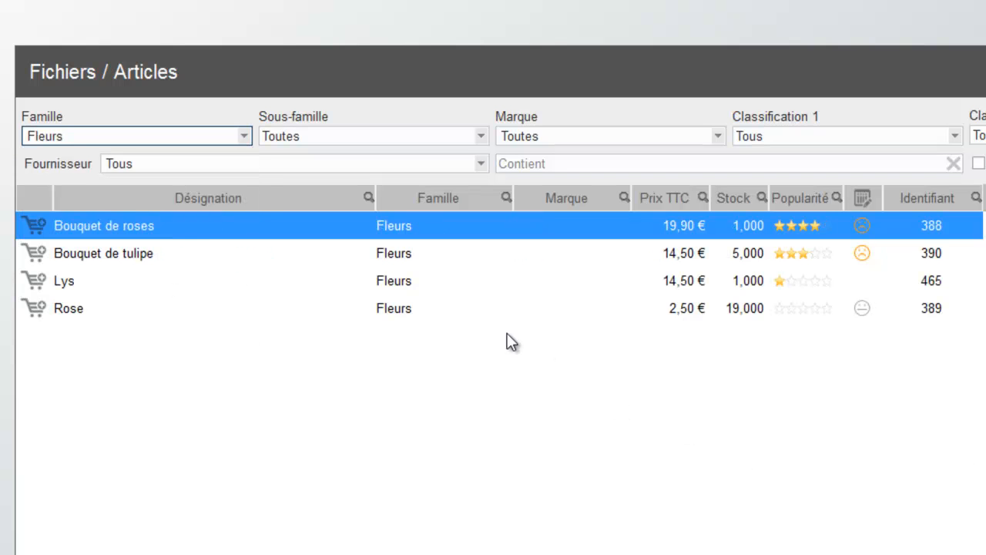
Step: View the stock details and 2016 monthly quantity statistics of the Bouquet de roses article, then close its record
double_click(683, 227)
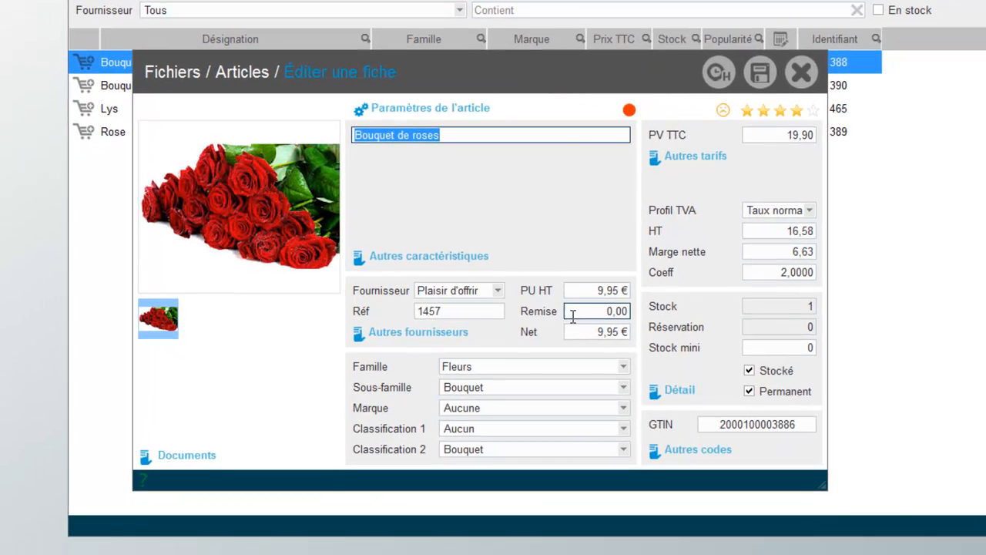
click(682, 399)
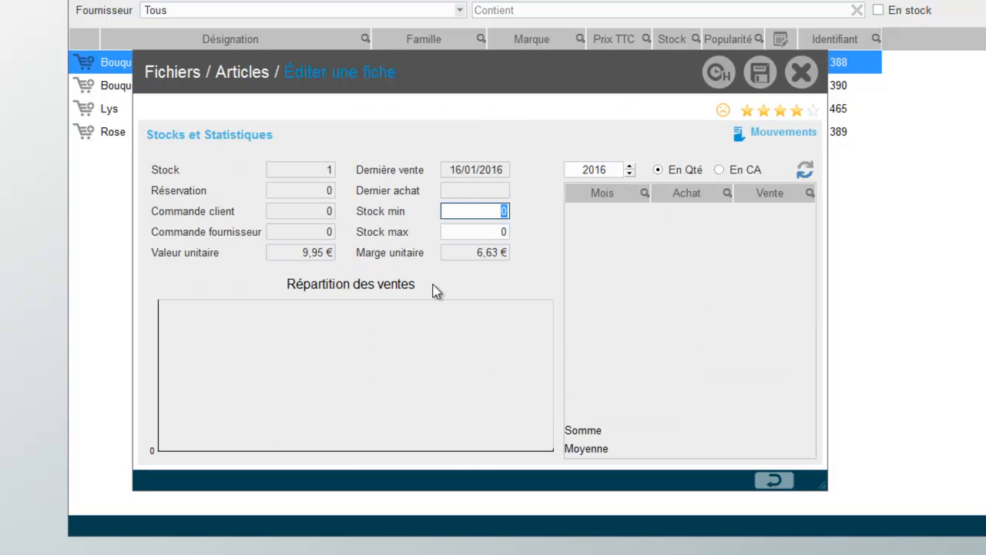
click(805, 170)
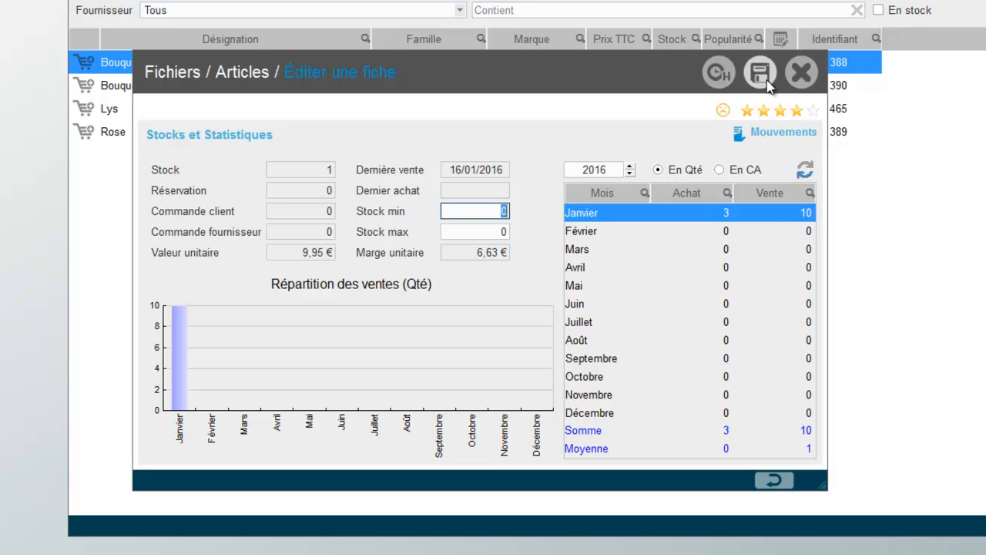
click(804, 73)
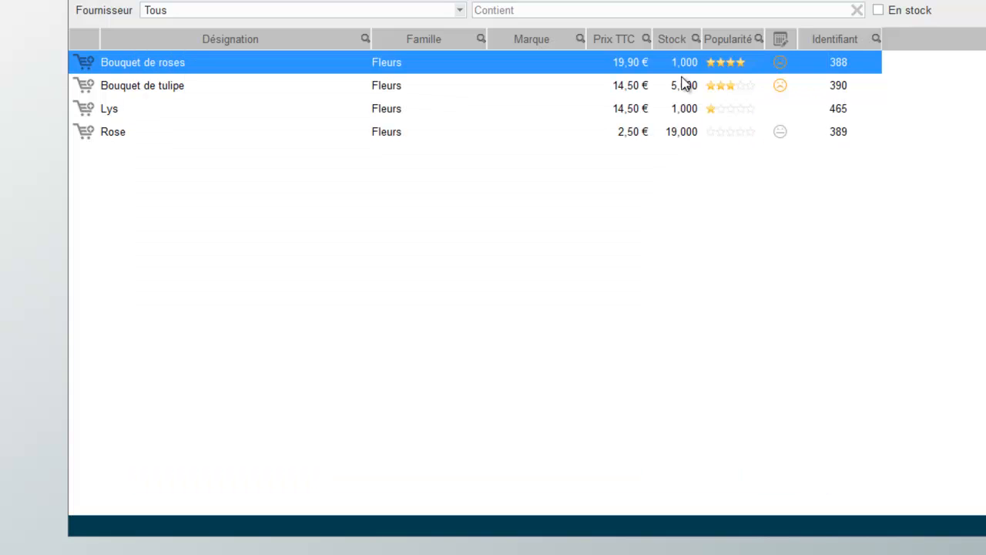
Step: Reopen the Bouquet de roses record and load its article history from 01/01/2016 to 31/01/2016
double_click(618, 71)
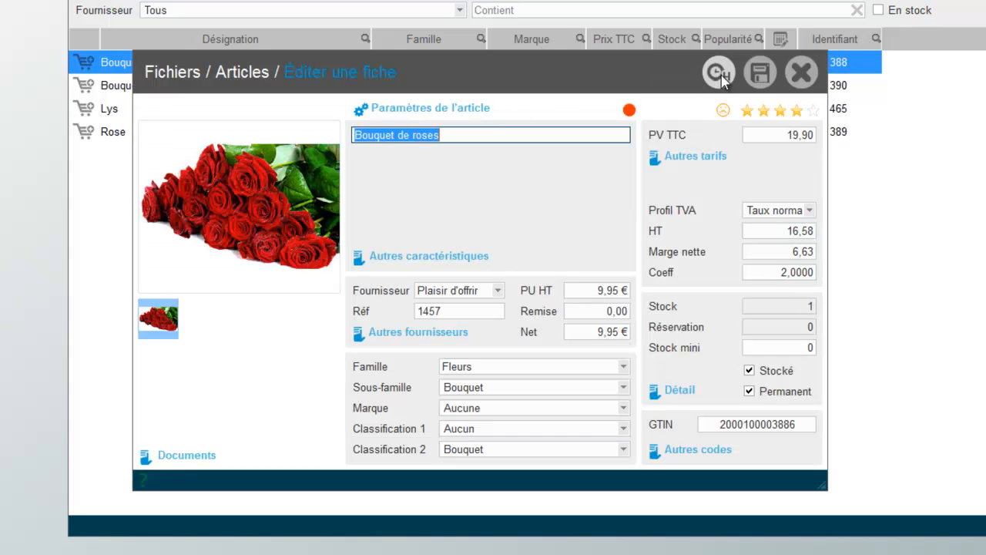
click(723, 76)
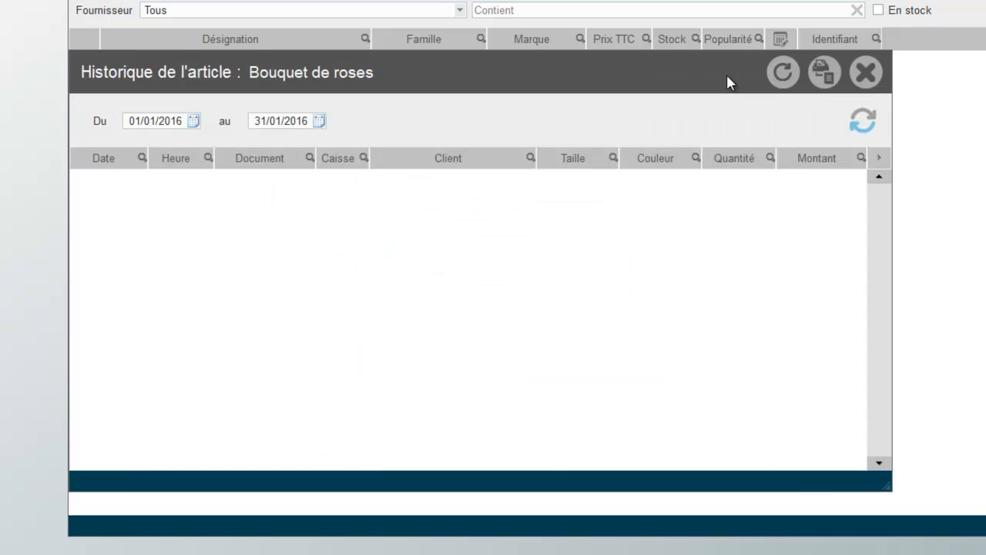
click(863, 120)
click(502, 343)
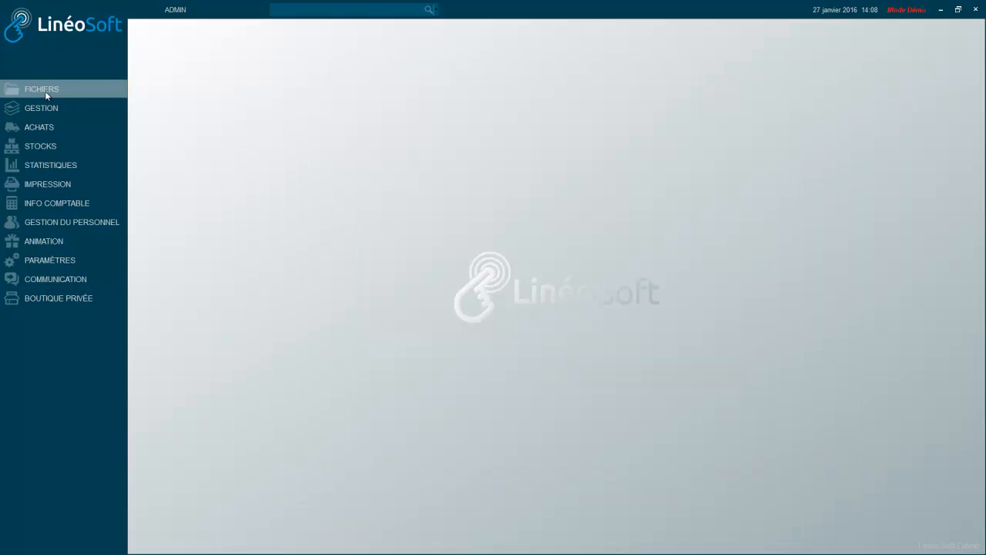
Step: Open the clients file and examine the individual customer's record in Nantes, including the e-mail marker and status icon
click(46, 91)
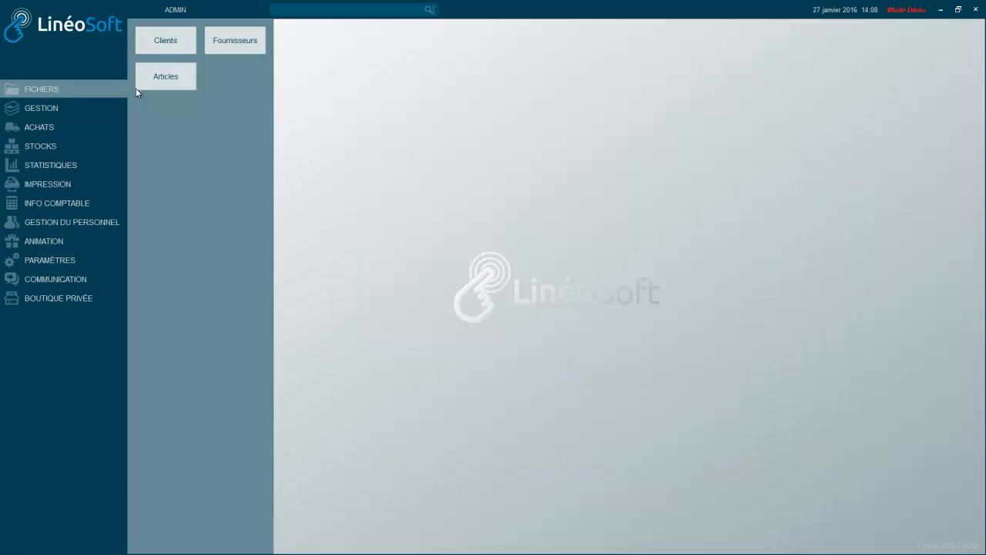
click(169, 44)
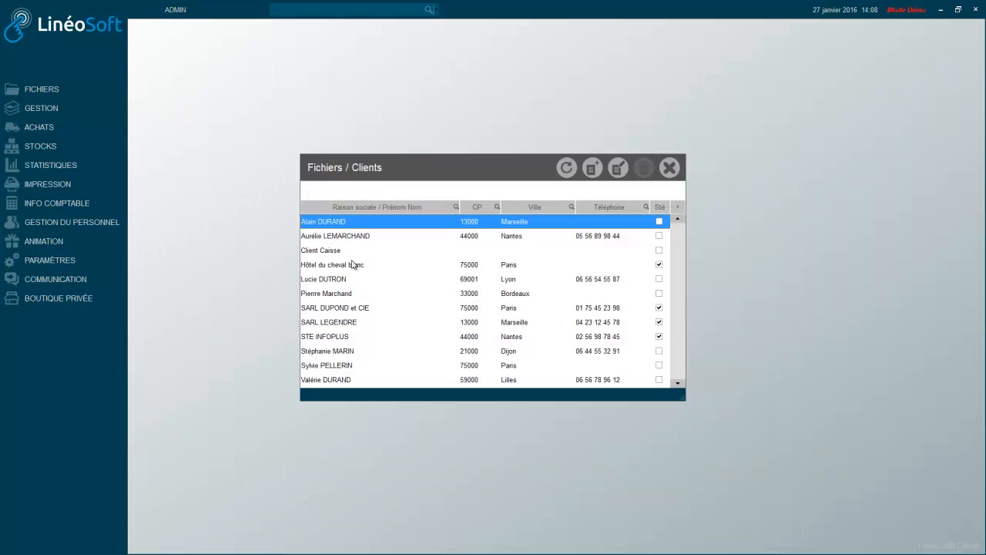
double_click(345, 236)
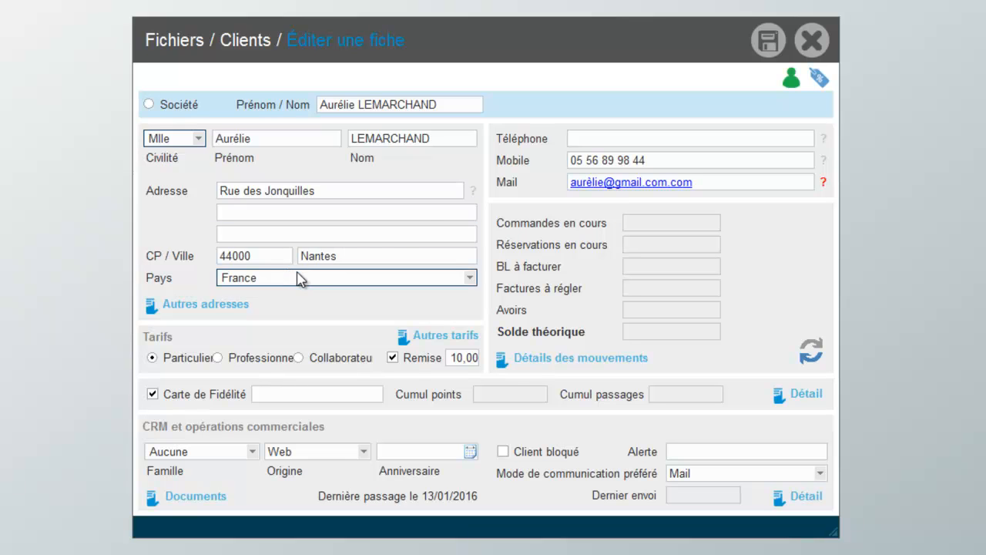
click(824, 186)
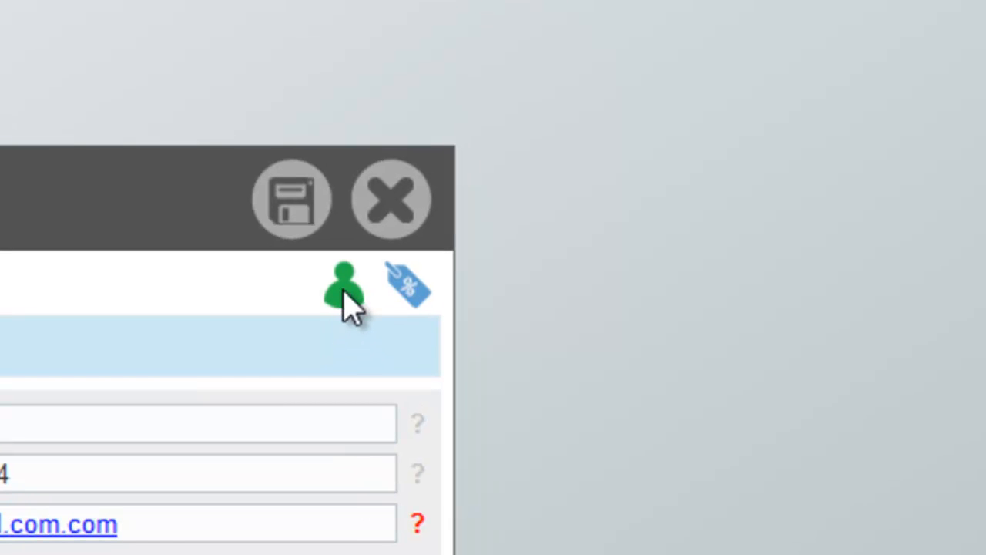
mouse_move(344, 302)
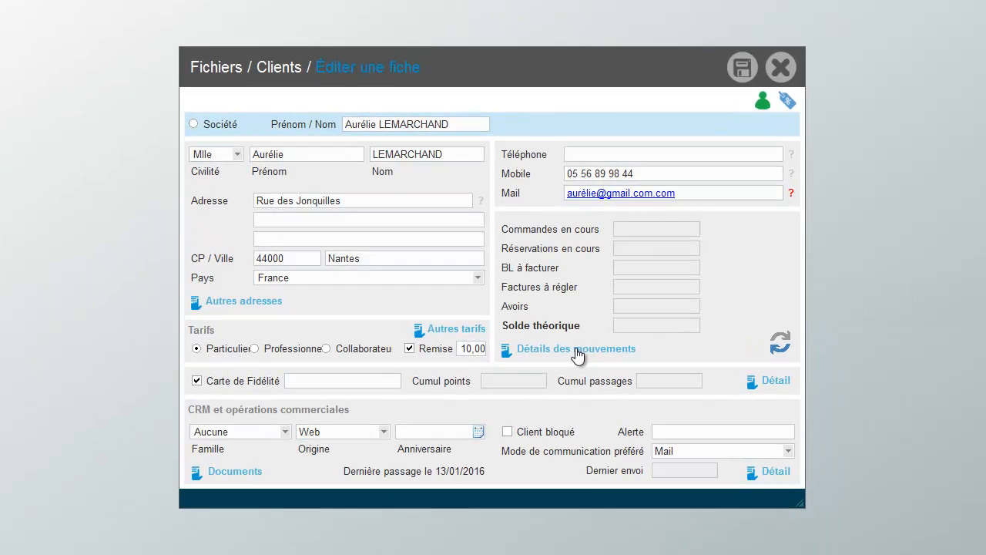
Step: List the client's movements from 01/01/2016 to 31/01/2016, then close the list and the client record
click(576, 349)
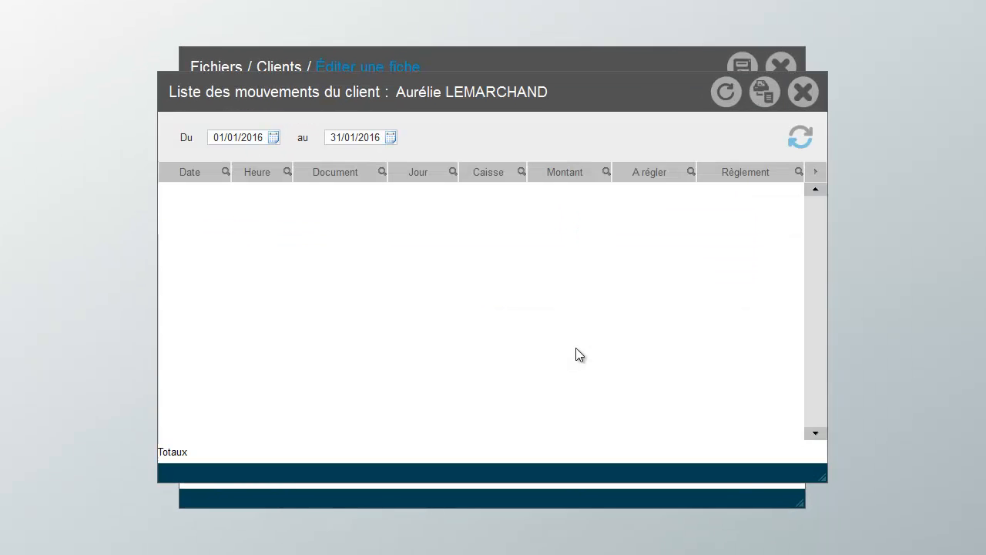
click(797, 137)
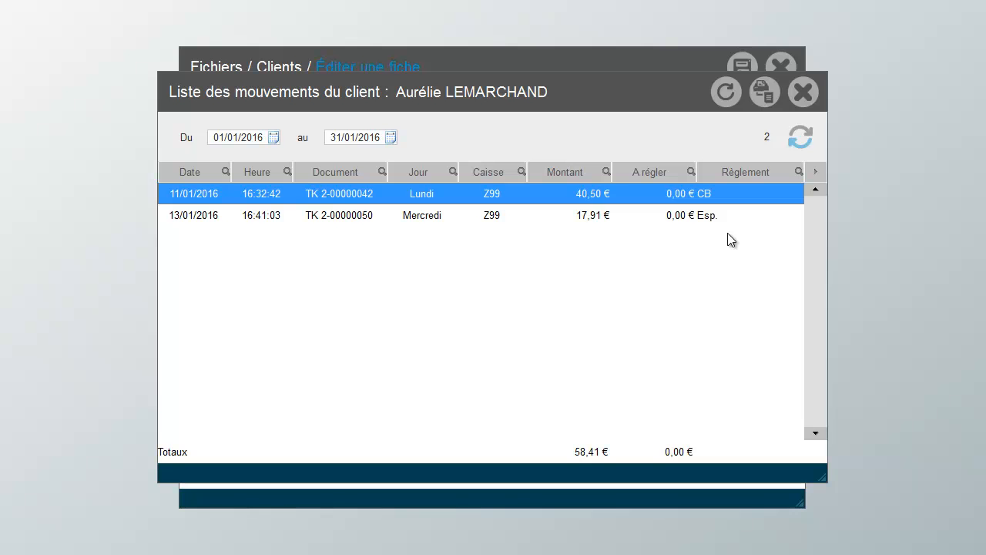
click(806, 93)
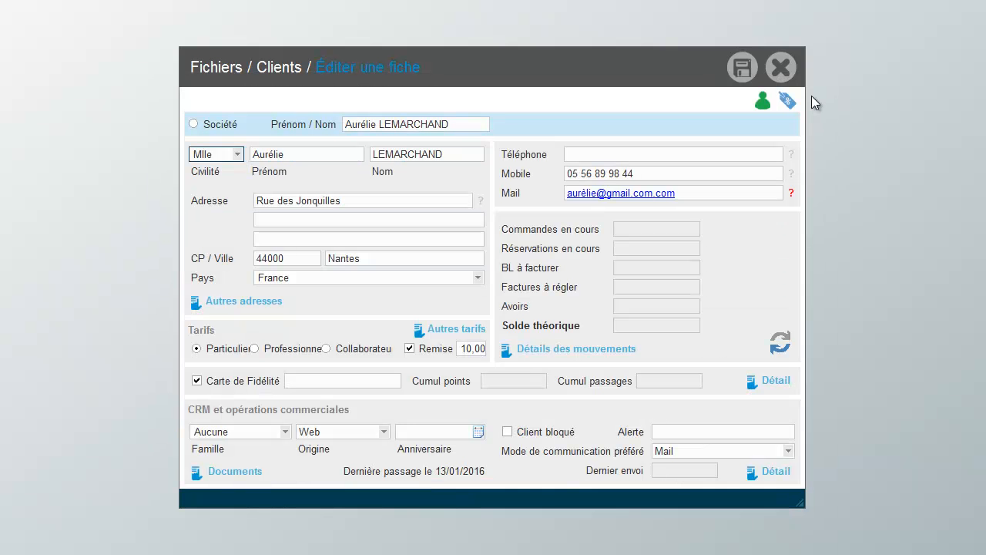
click(780, 69)
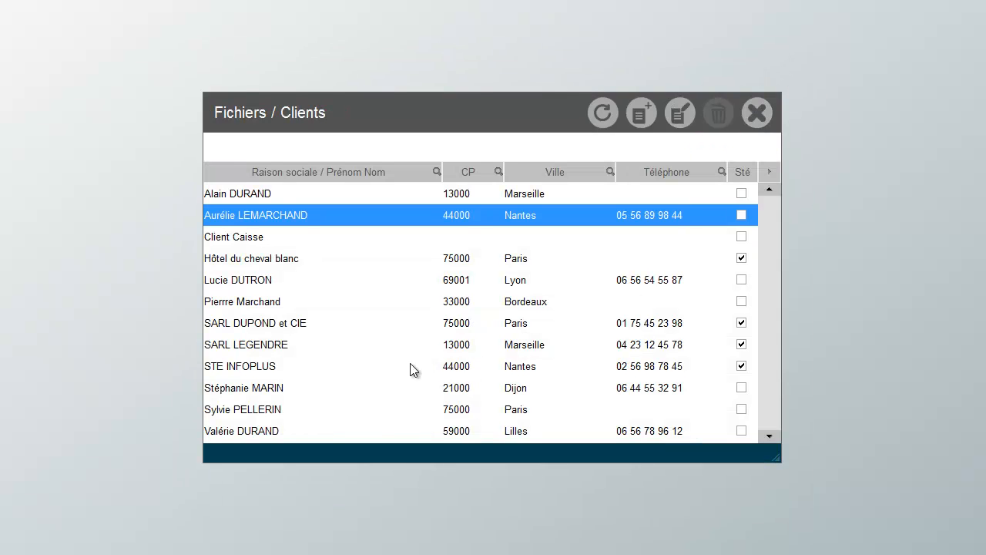
Step: Examine the SARL LEGENDRE client record and its status icon, then close the record and the clients file
double_click(270, 353)
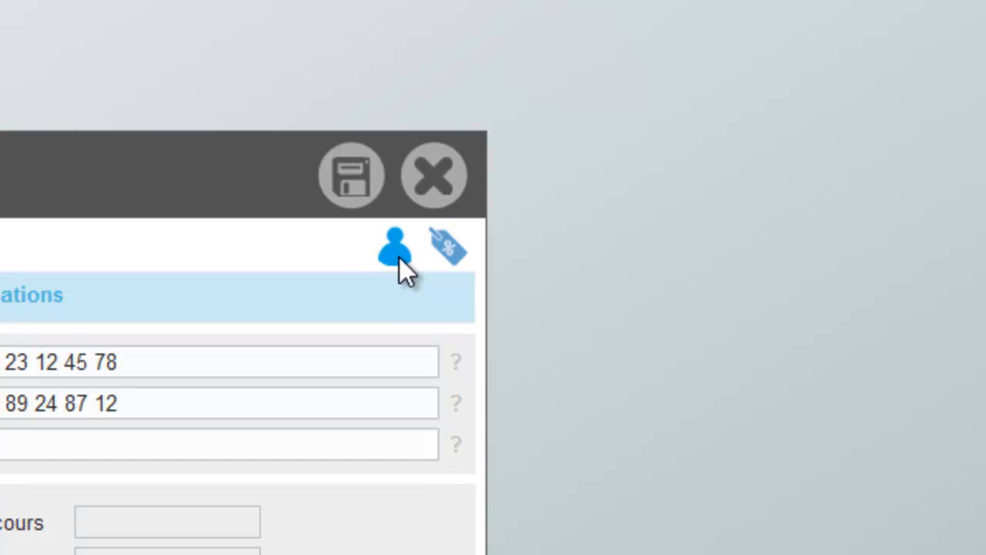
mouse_move(399, 257)
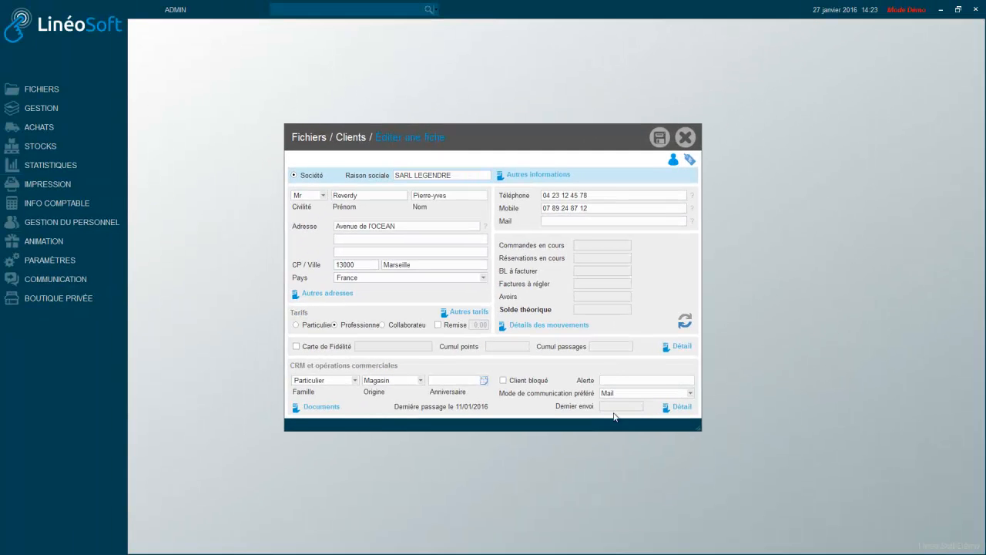
click(687, 138)
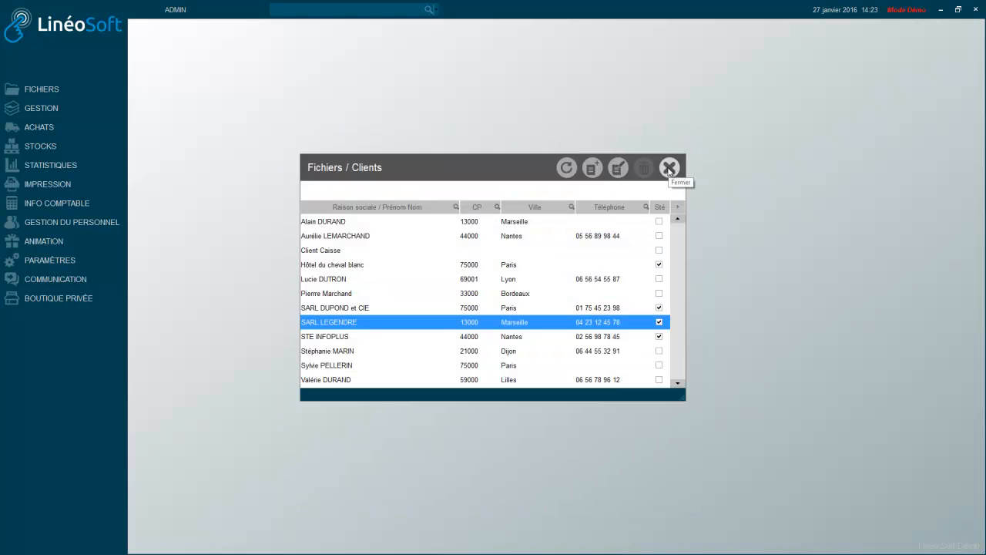
click(669, 167)
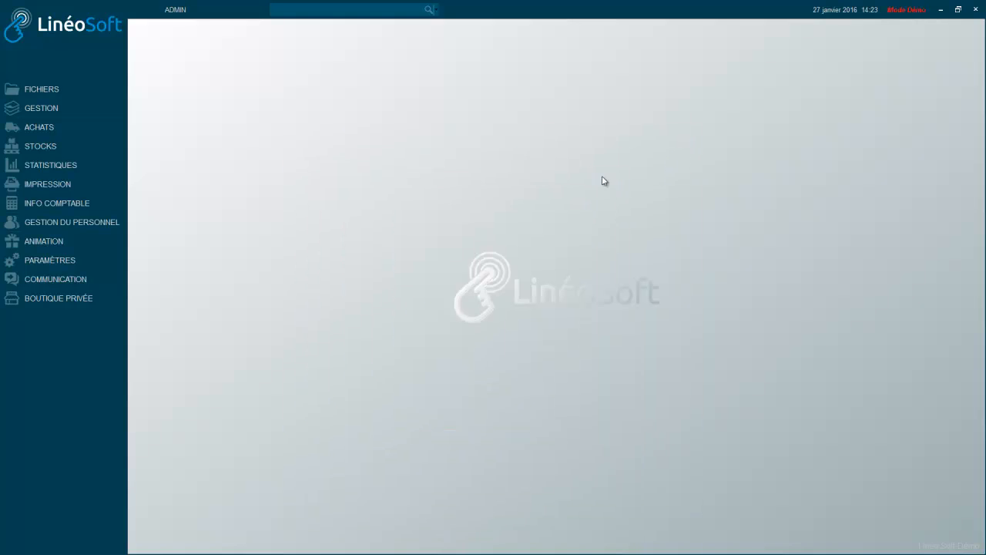
Step: Open the articles file and load the article list without any filter
click(39, 90)
click(163, 82)
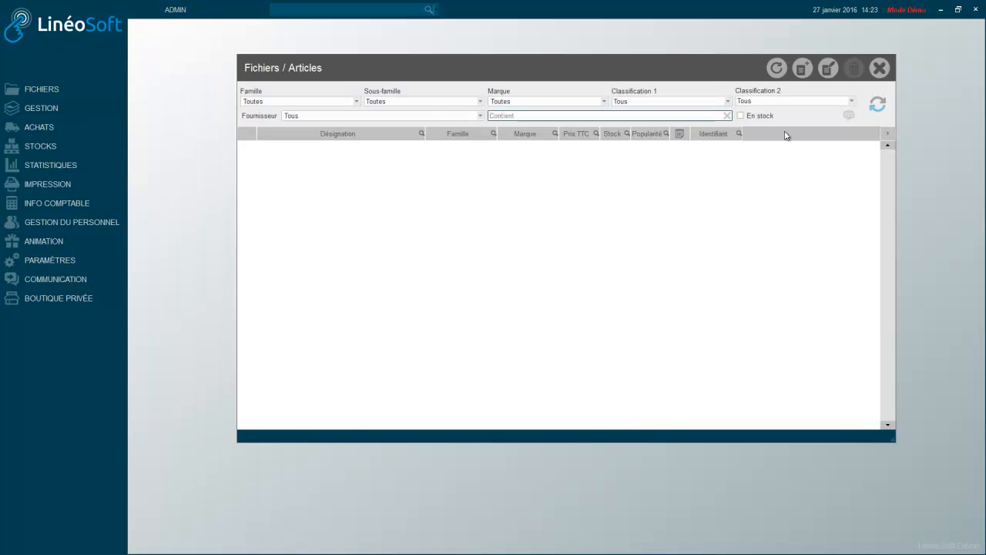
click(877, 106)
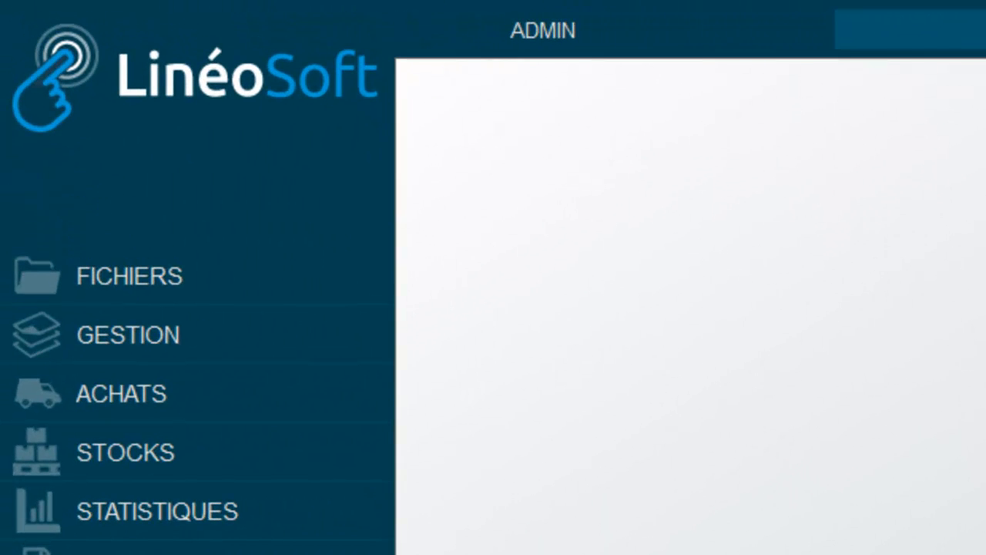
Step: Examine the Catalogue de rentrée advertising operation, including its code and benefit type options, then close the record and the operations list
click(46, 241)
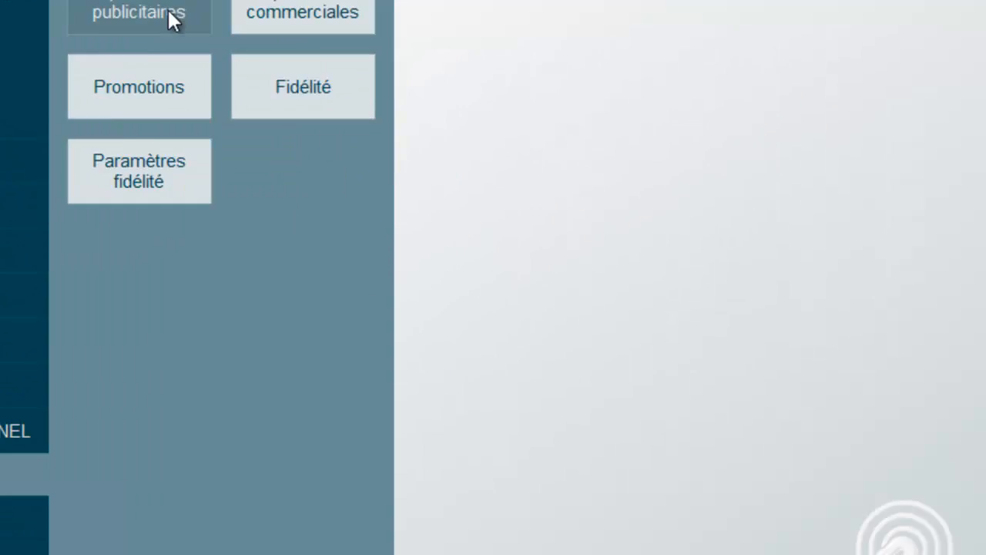
click(536, 132)
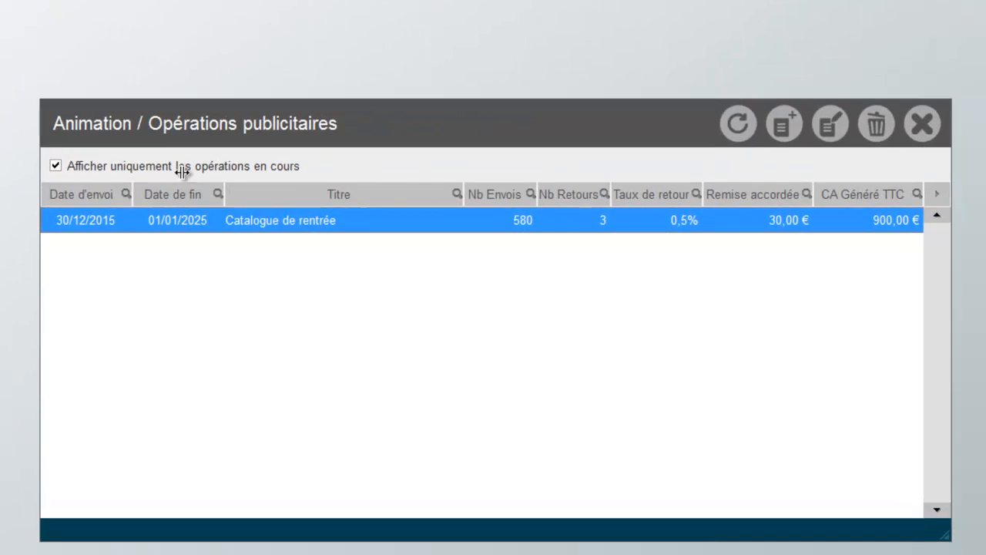
double_click(311, 225)
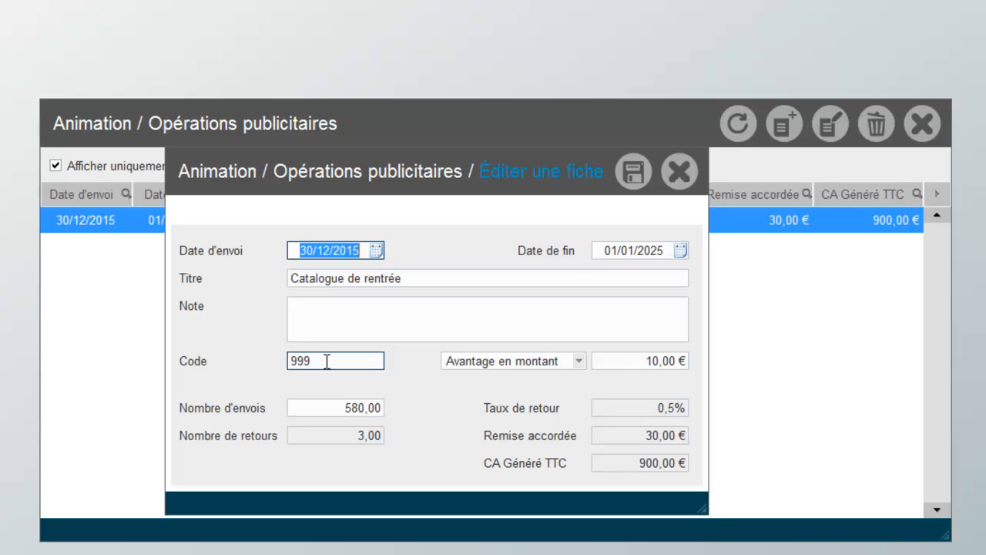
click(582, 368)
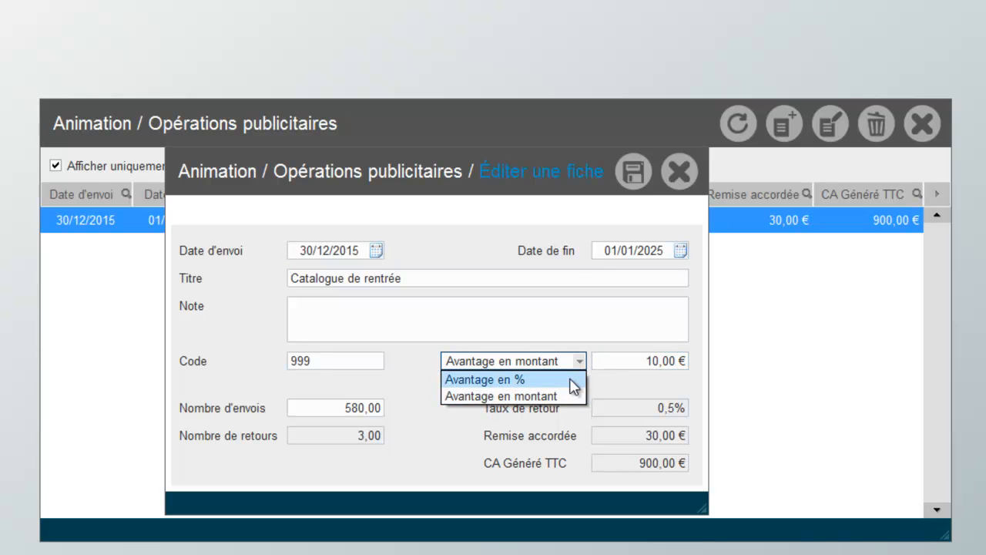
click(580, 359)
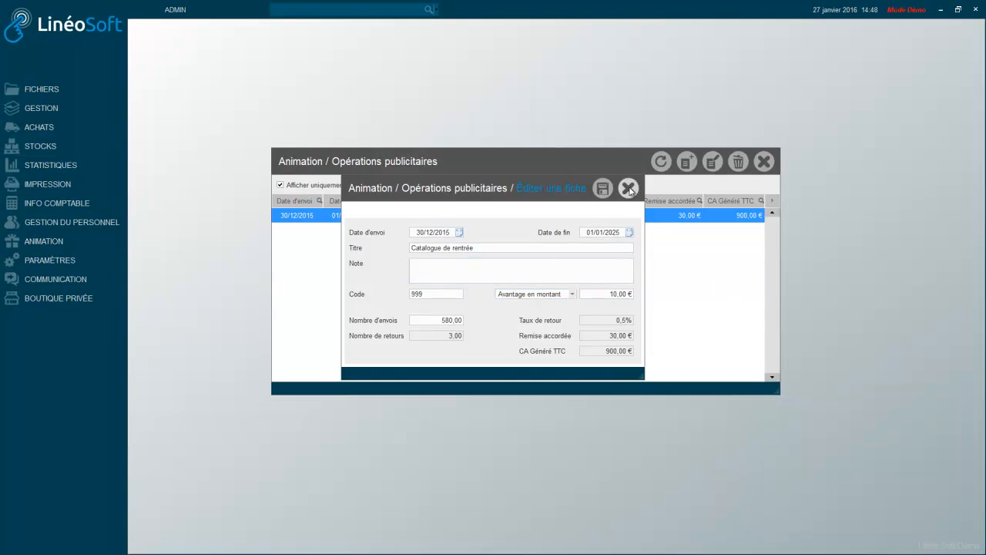
click(629, 188)
click(765, 163)
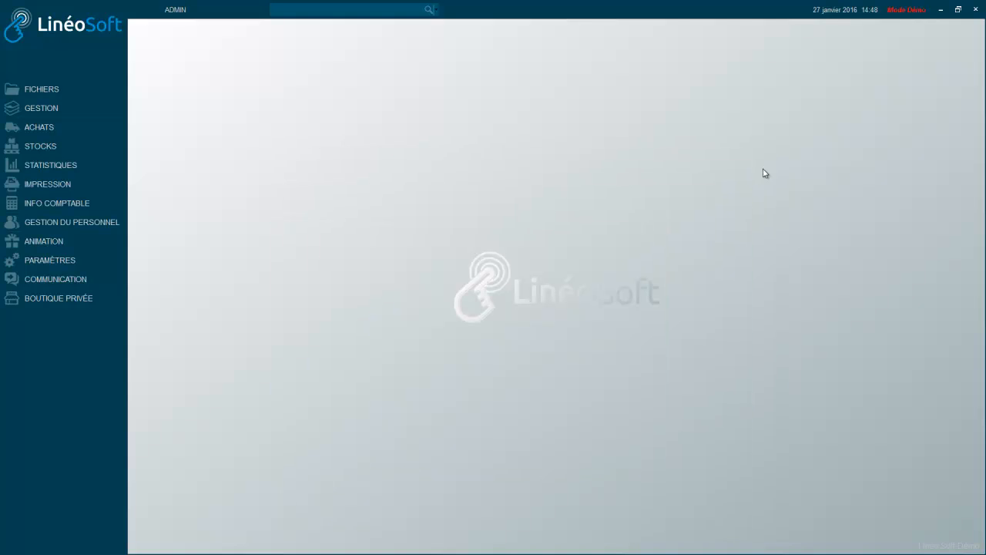
Step: Load the full article list, examine the ALOXE-CORTON LES VALOZIERES record, then close the record and the articles file
click(48, 88)
click(178, 77)
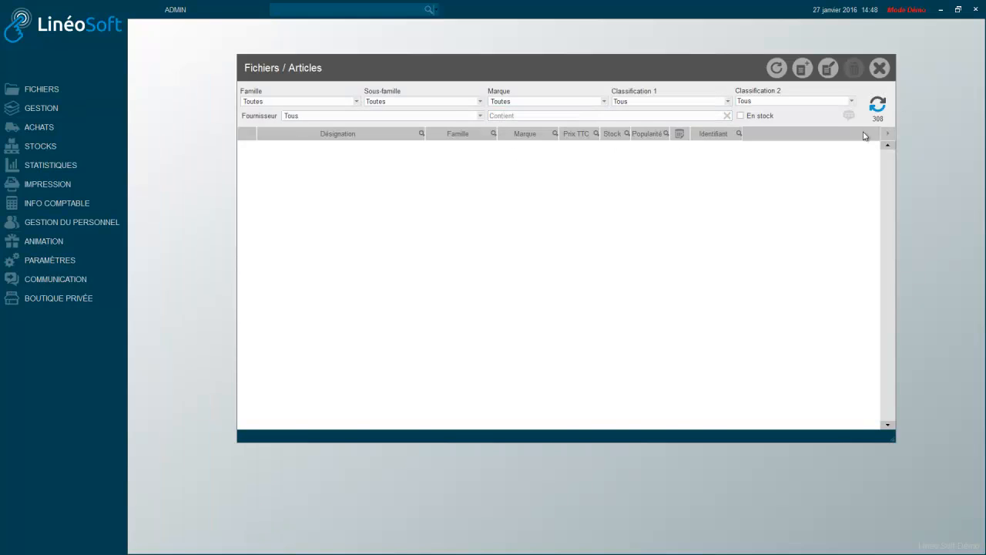
click(877, 108)
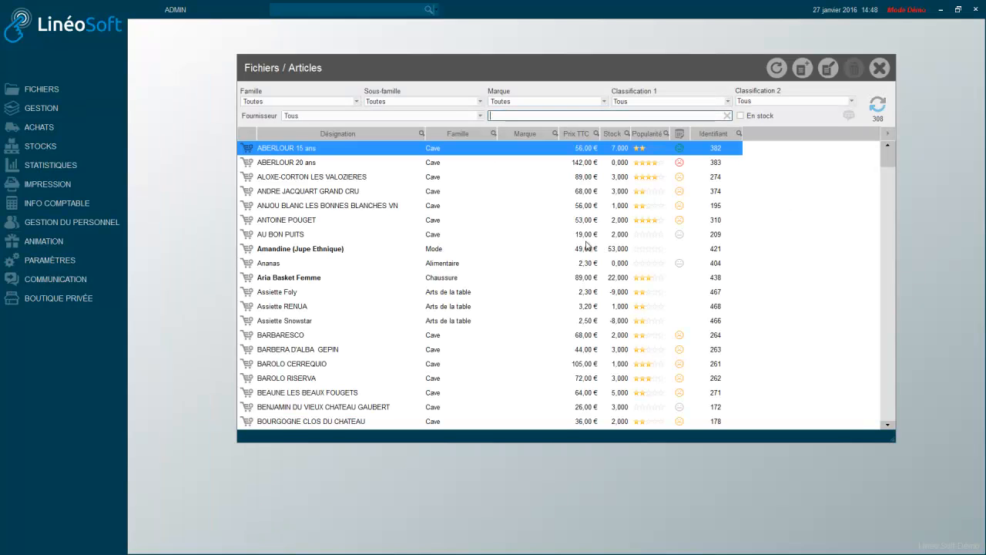
double_click(340, 181)
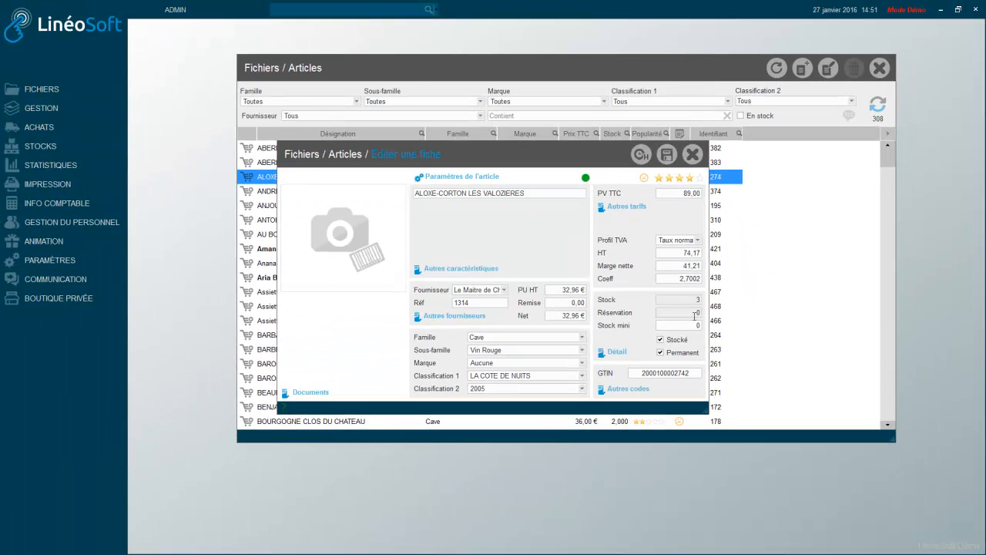
click(691, 155)
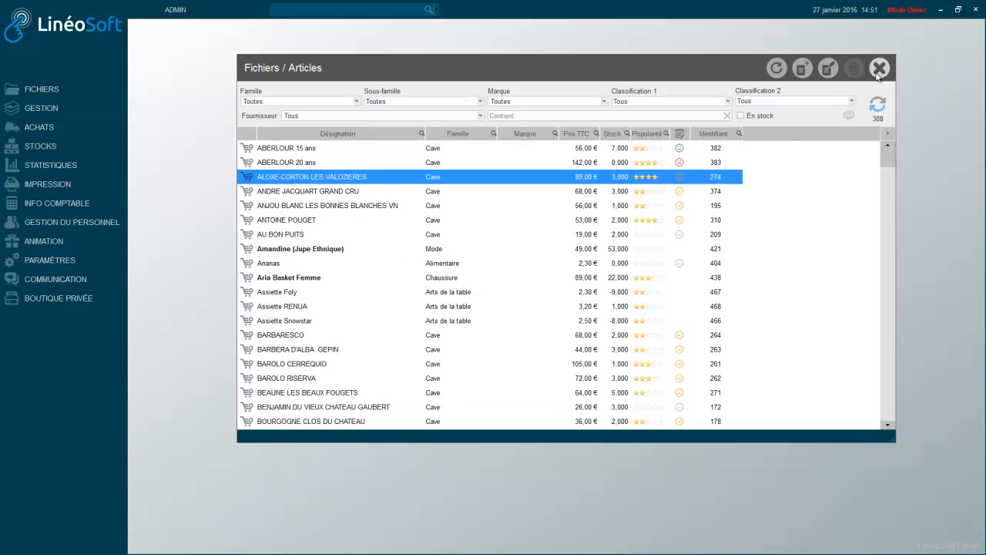
click(879, 68)
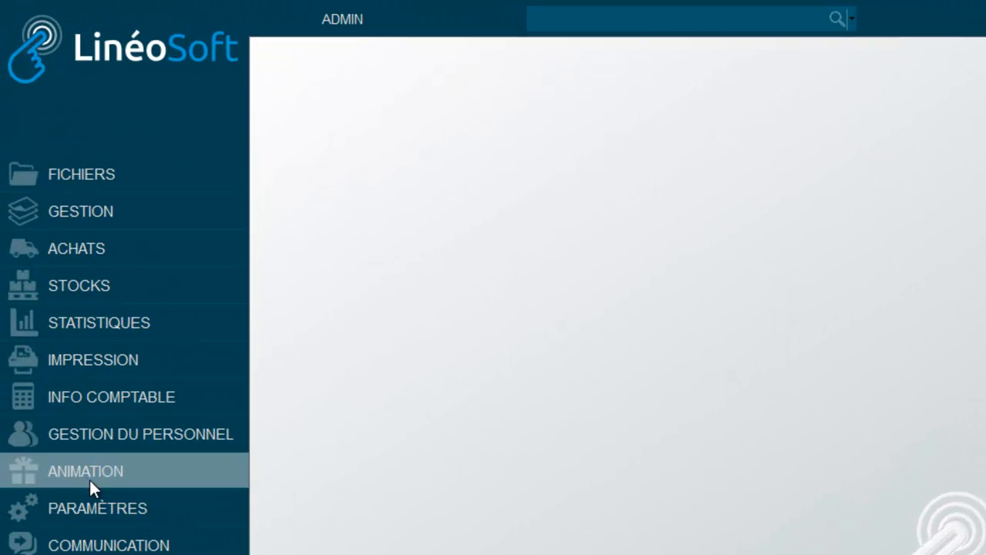
Step: Open the commercial operations and examine the end date, title and print label of La troisième paire de chaussure offerte
click(81, 442)
click(468, 86)
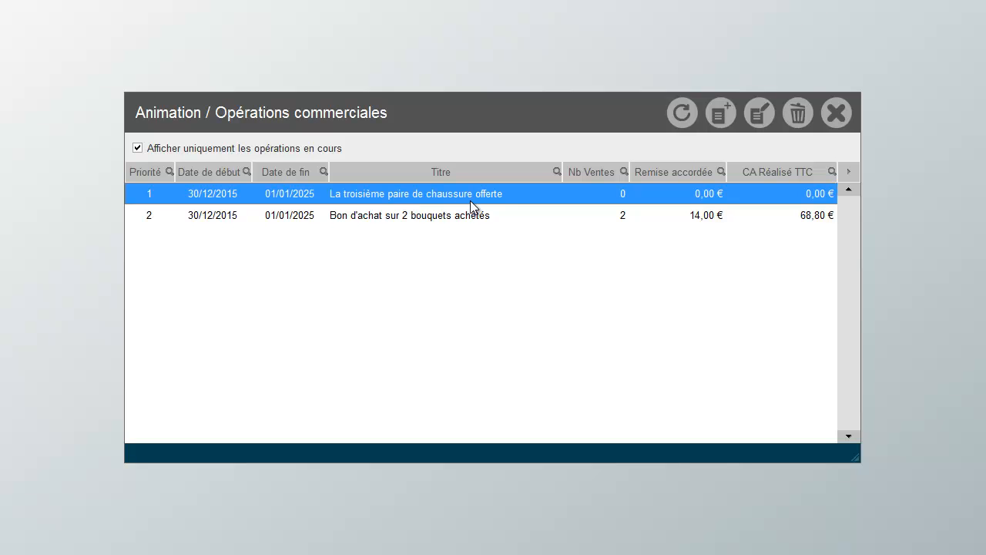
click(436, 223)
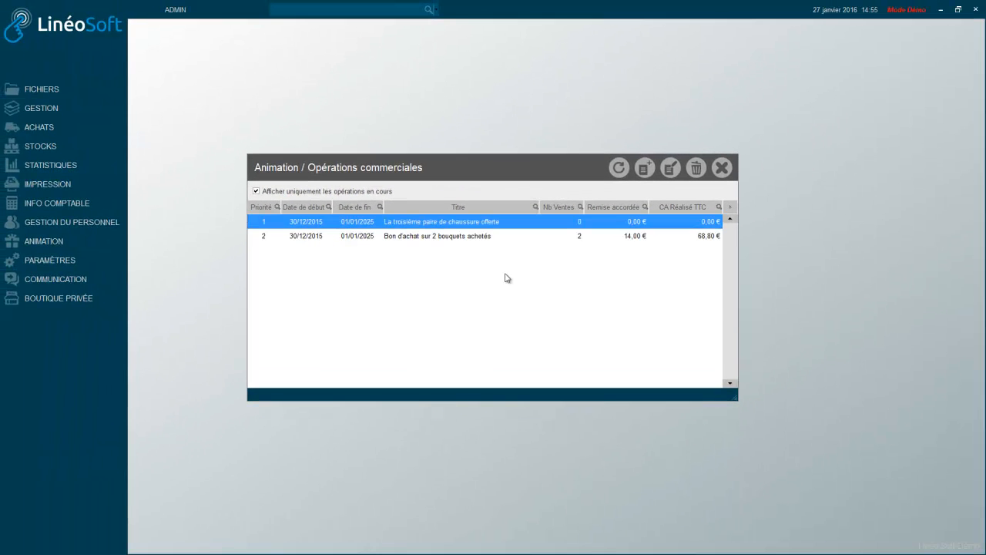
double_click(473, 222)
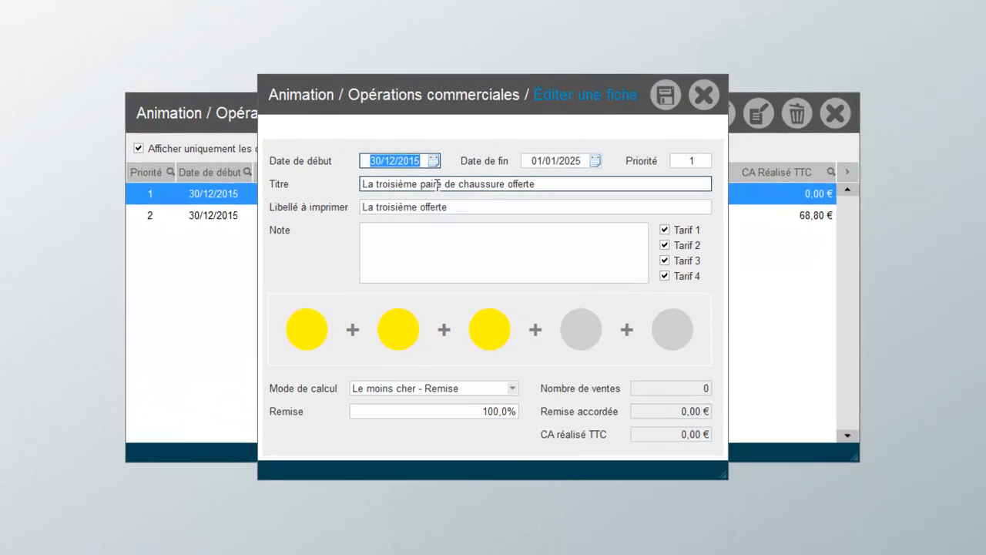
click(558, 159)
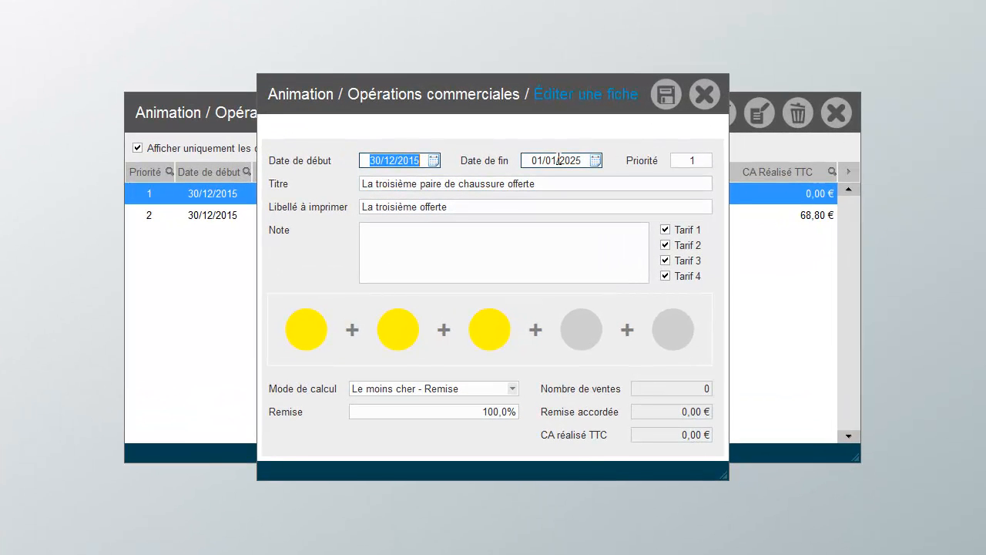
click(512, 183)
click(448, 206)
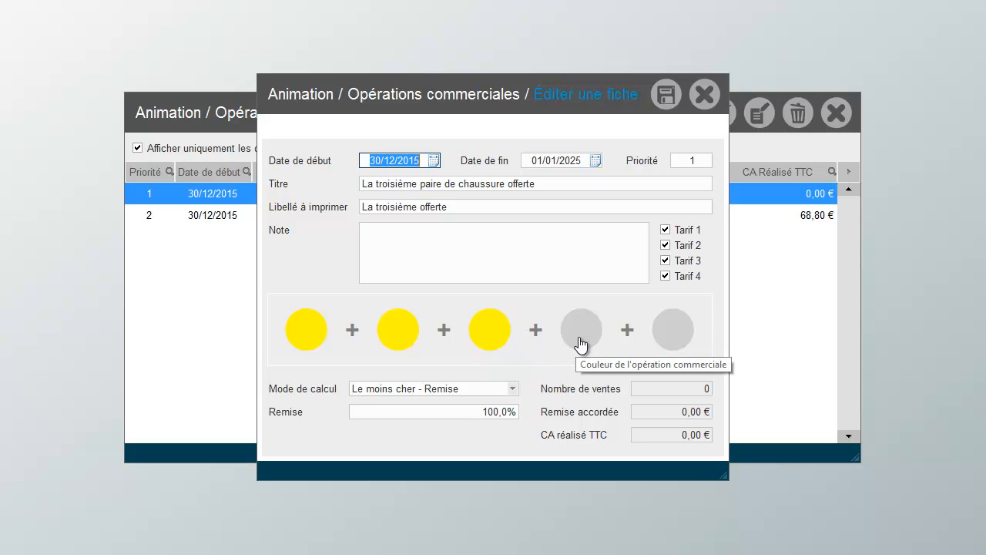
Step: Change the first colour circle of the shoe operation to blue and list the calculation mode options
click(312, 345)
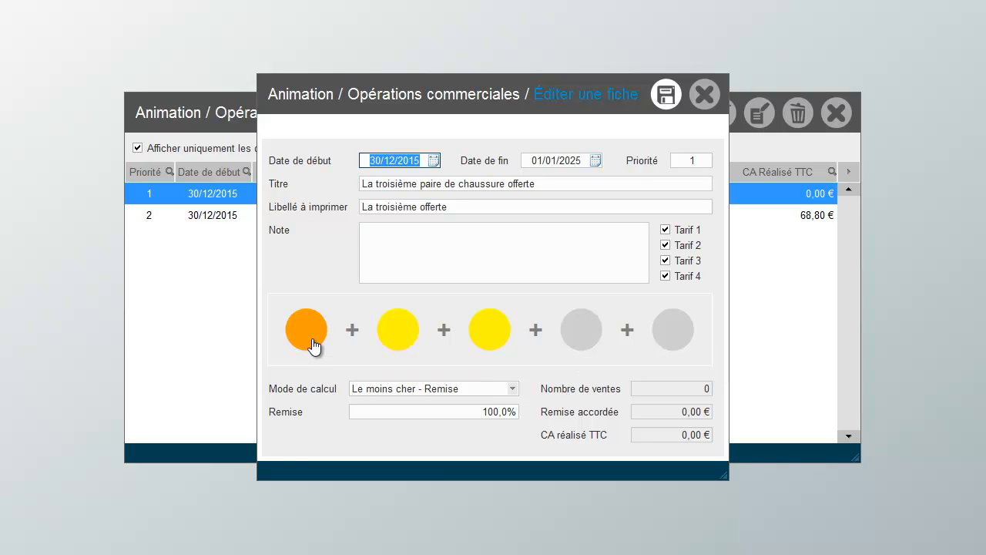
click(312, 345)
click(312, 345)
click(313, 345)
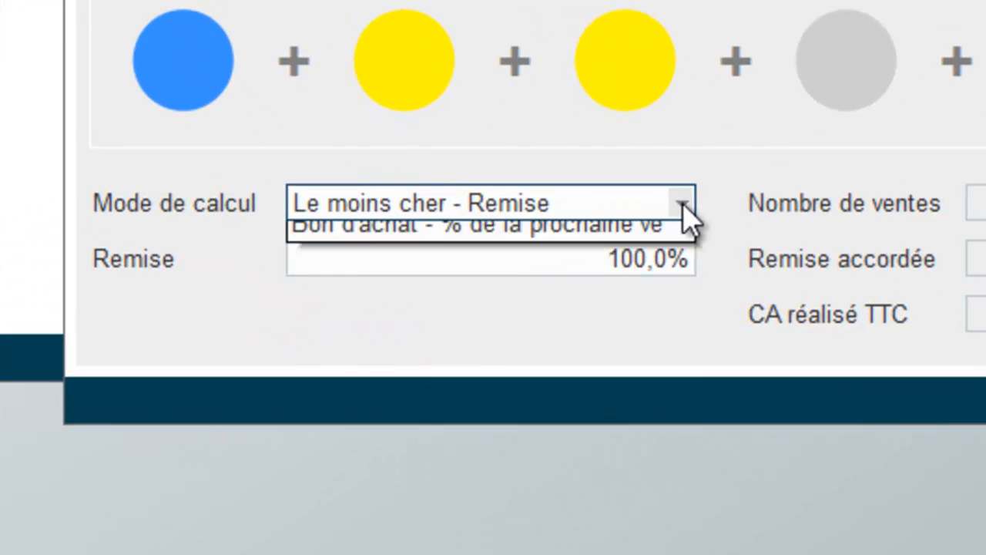
click(681, 205)
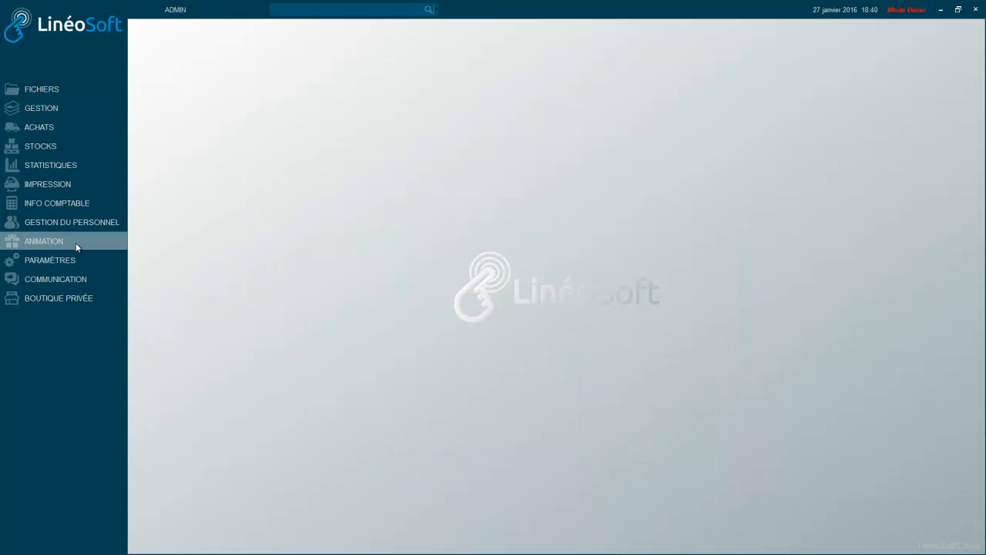
Step: Open the loyalty settings and review the mode, customer benefit and communication options, keeping Chèque fidélité en montant as the benefit
click(76, 243)
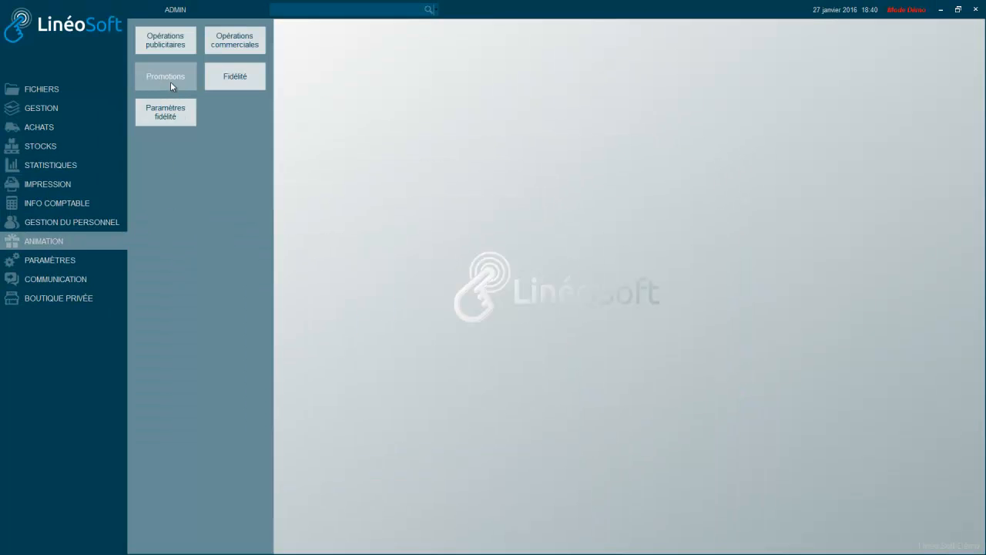
click(171, 108)
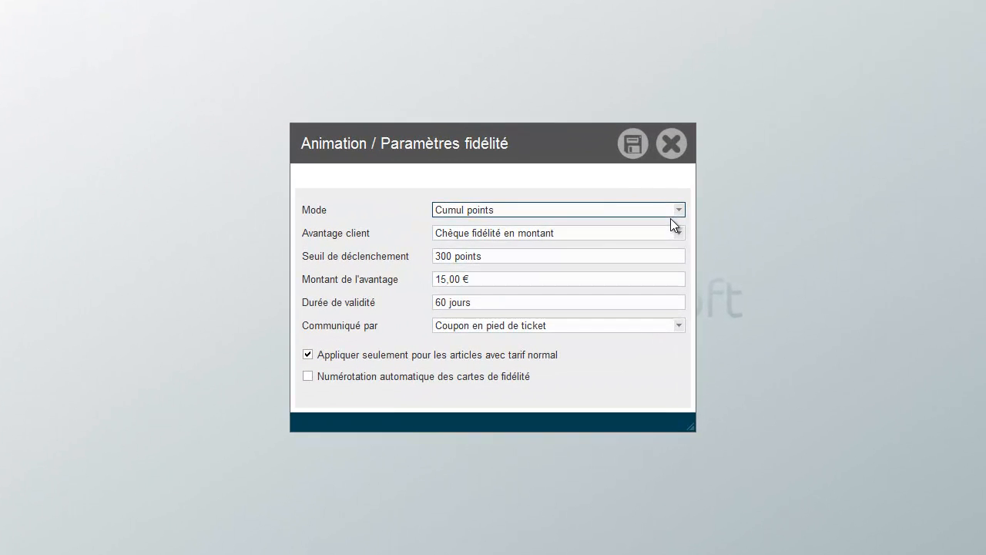
click(678, 209)
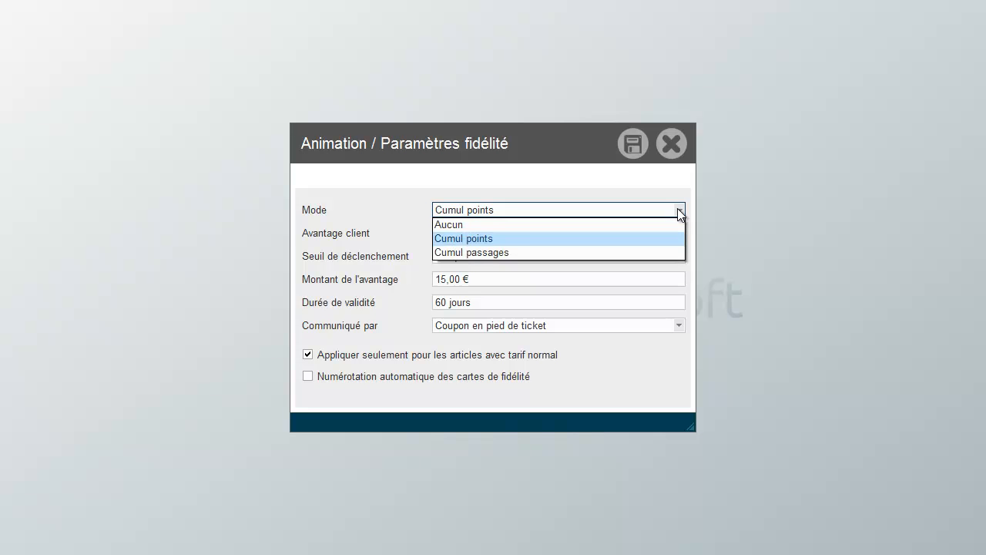
click(678, 210)
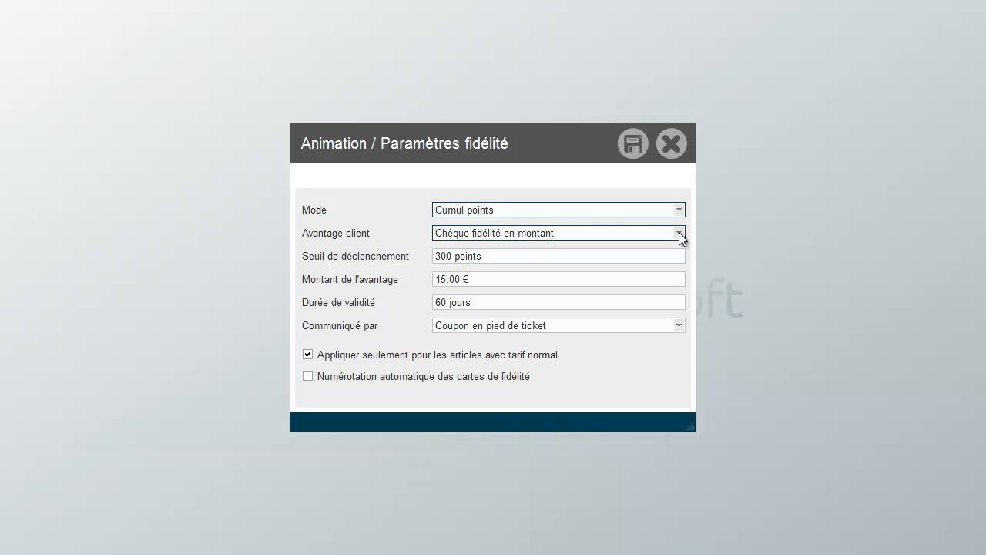
click(679, 232)
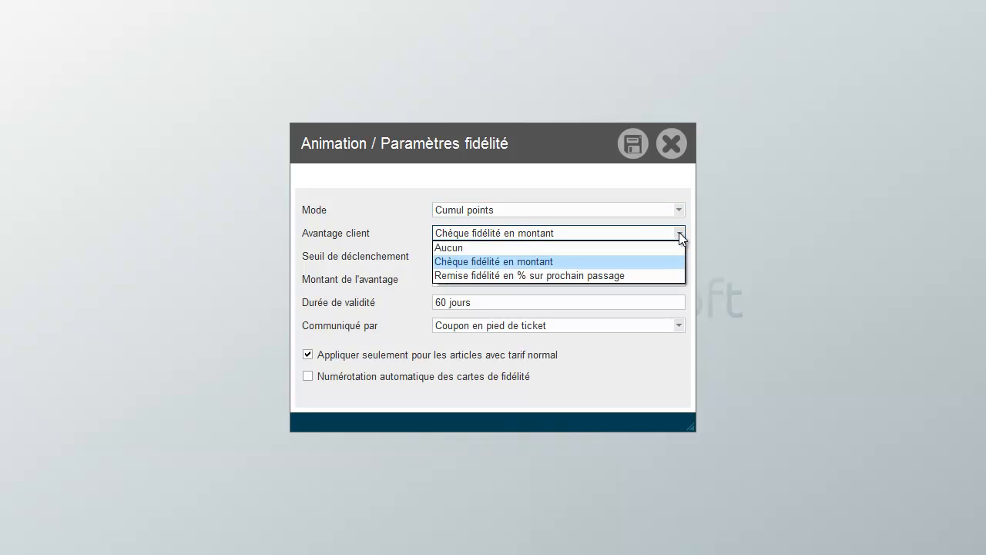
click(661, 267)
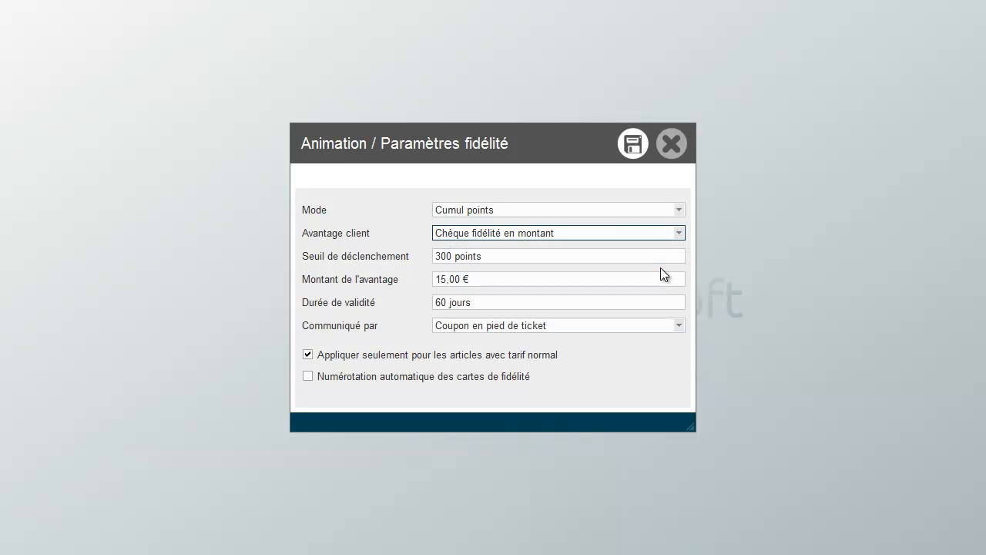
click(644, 326)
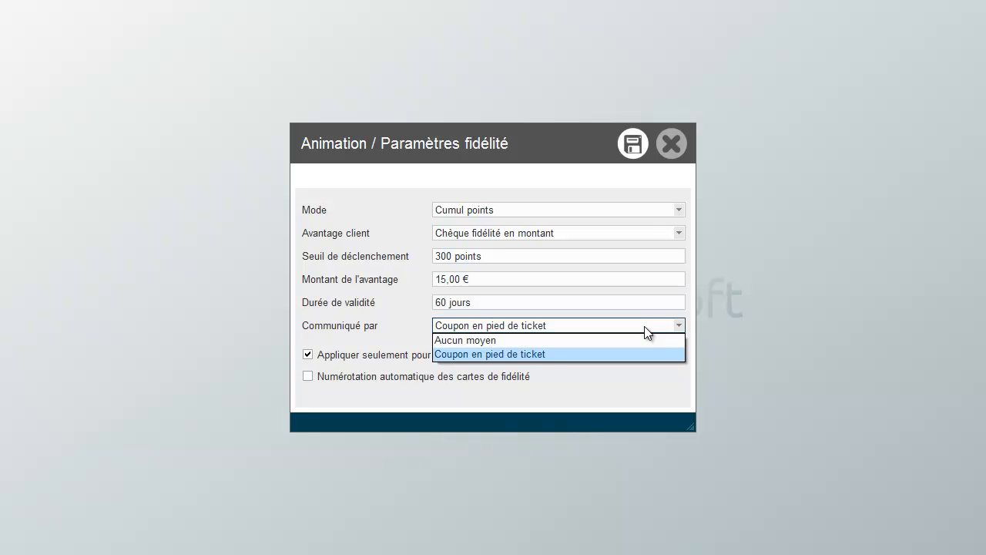
click(645, 327)
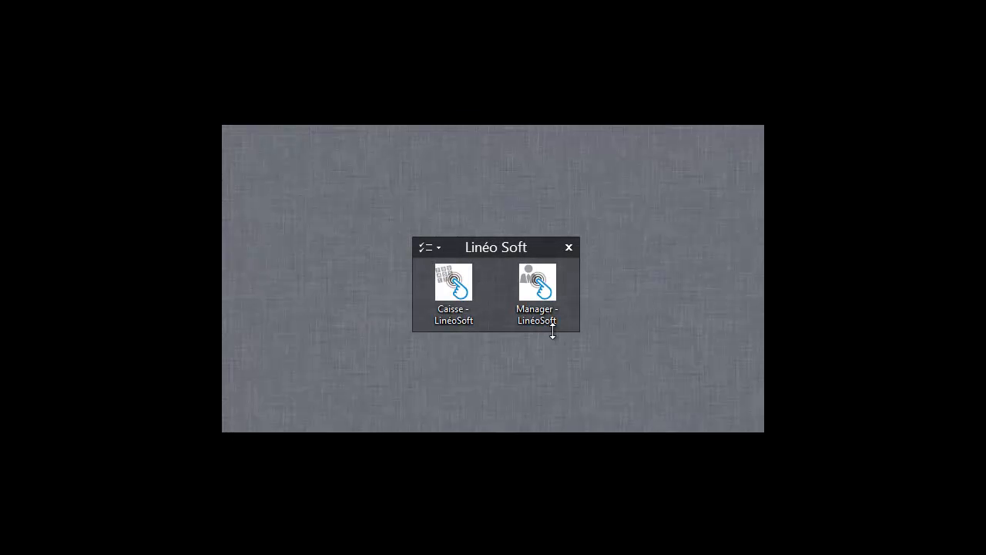
Step: Launch Caisse - LinéoSoft as Admin and open a till session with a starting amount of 150,00 €
click(459, 289)
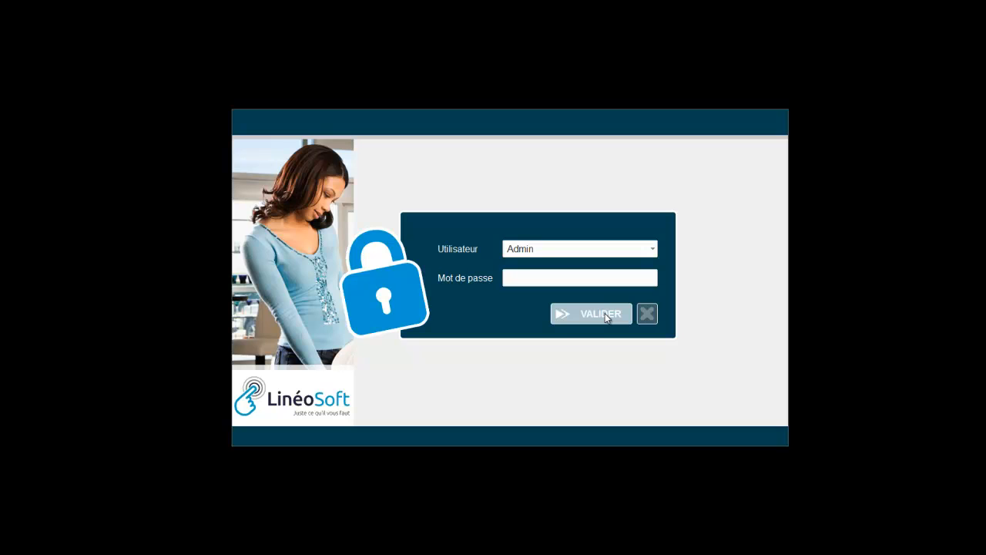
click(605, 316)
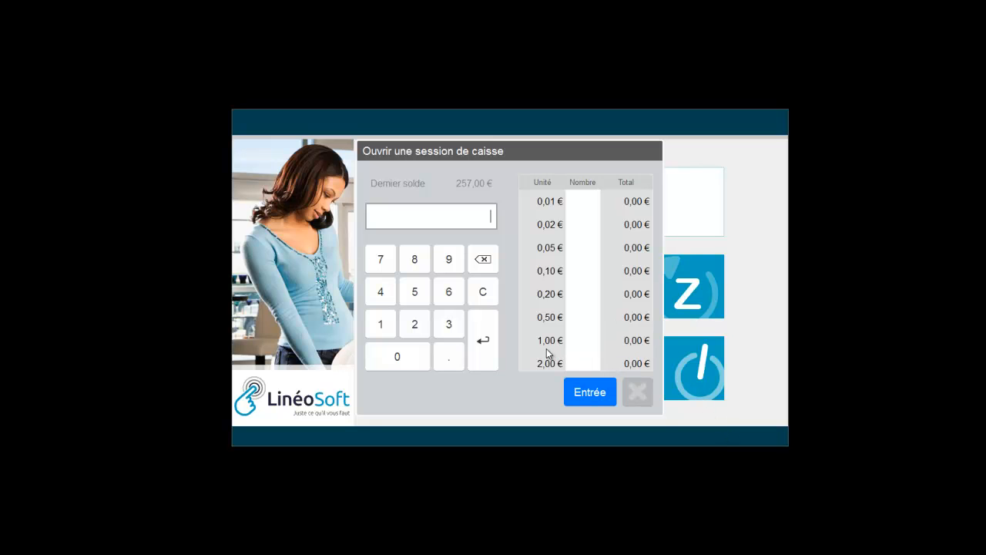
click(382, 325)
click(414, 291)
click(399, 357)
click(589, 394)
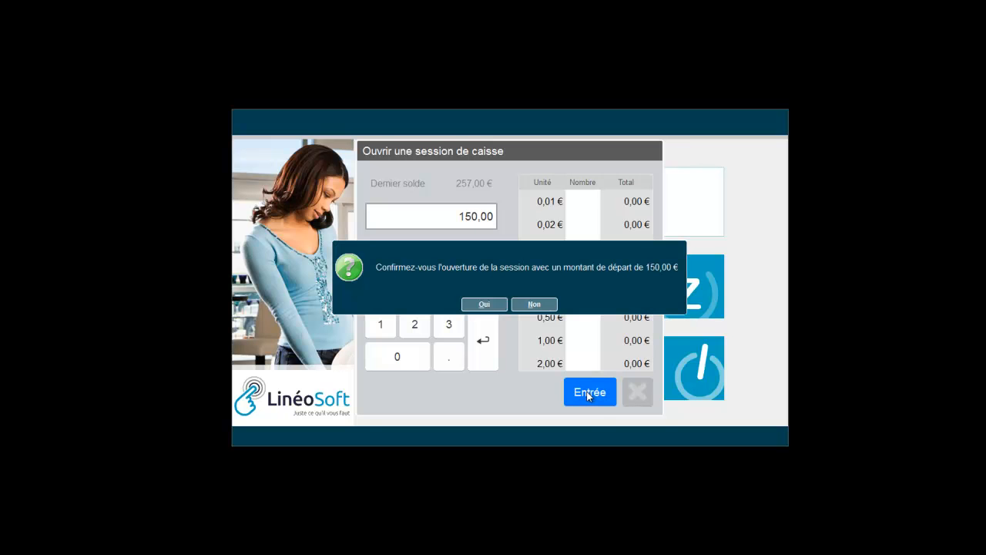
click(486, 304)
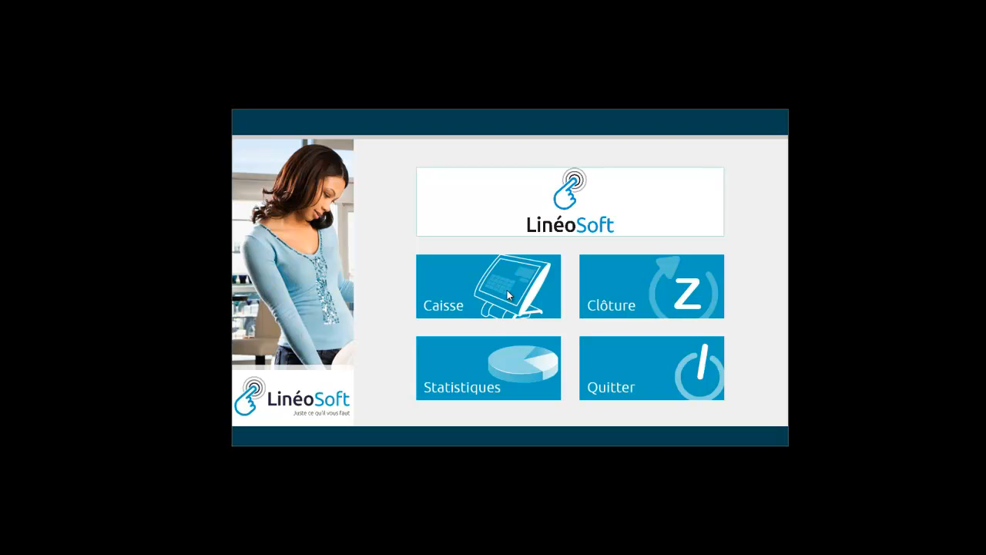
Step: Enter the till's sales screen and add one Mixeur to the receipt
click(509, 296)
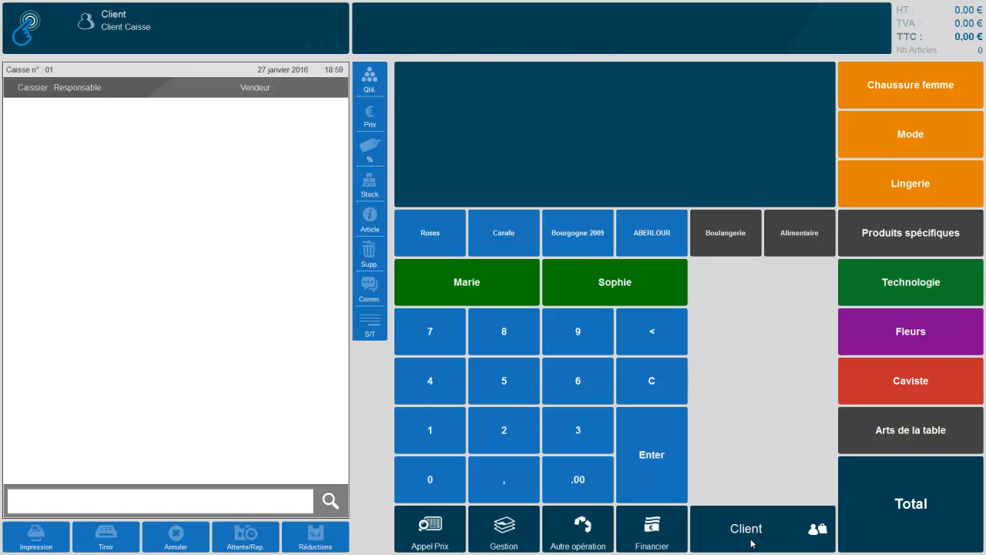
key(Return)
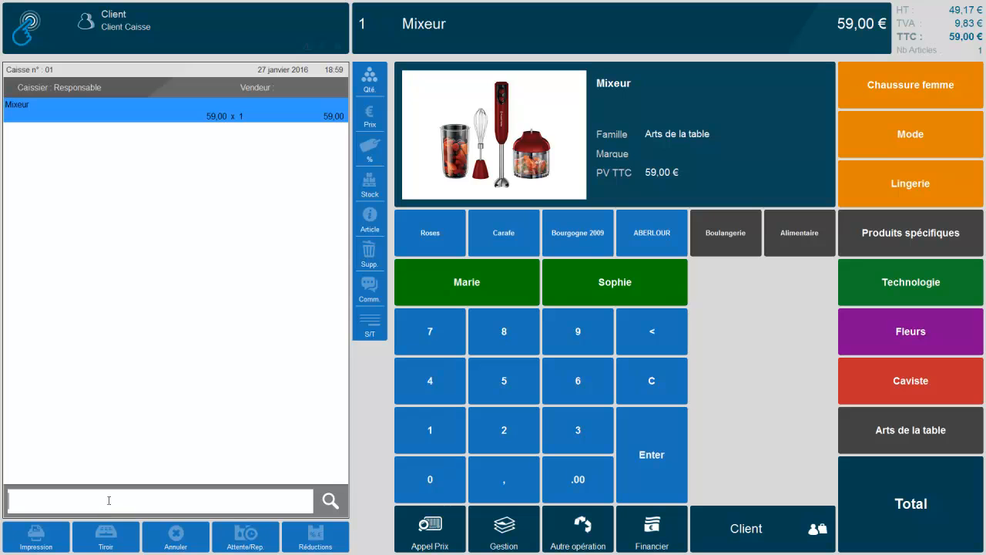
Step: Search the articles for "Mix" and add another Mixeur to the receipt
text(Mix)
key(Return)
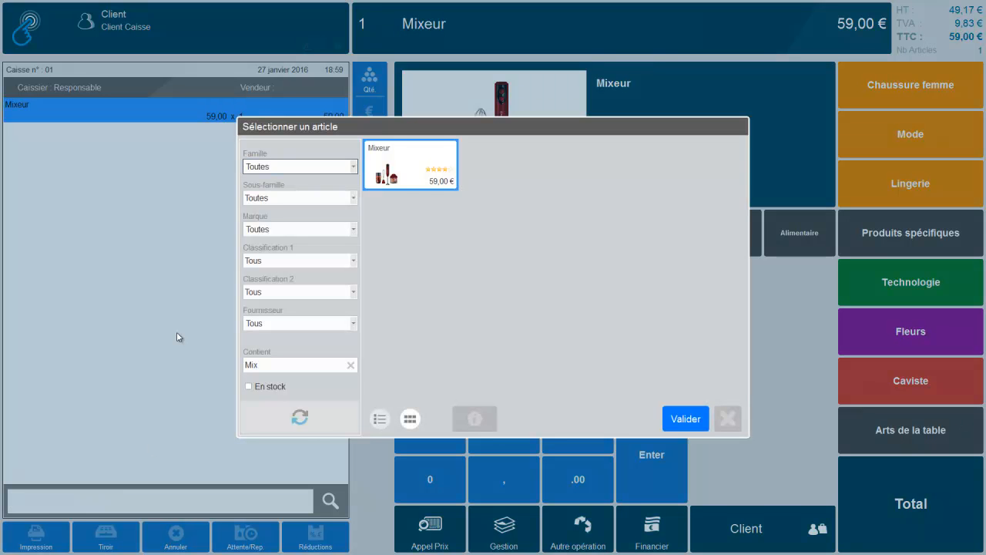
click(423, 177)
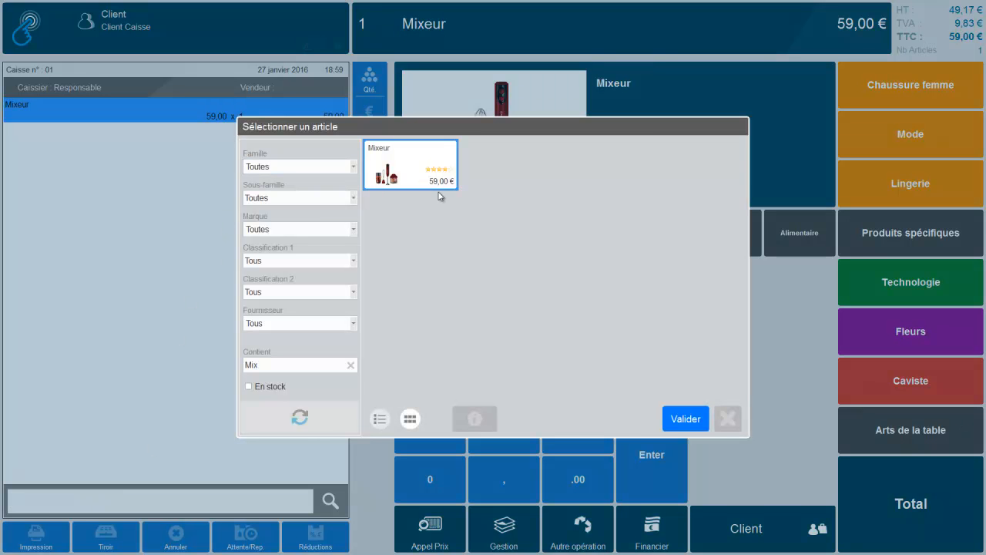
click(686, 419)
Step: Search the articles by family Chaussure and brand Géox
click(331, 501)
click(353, 170)
click(353, 169)
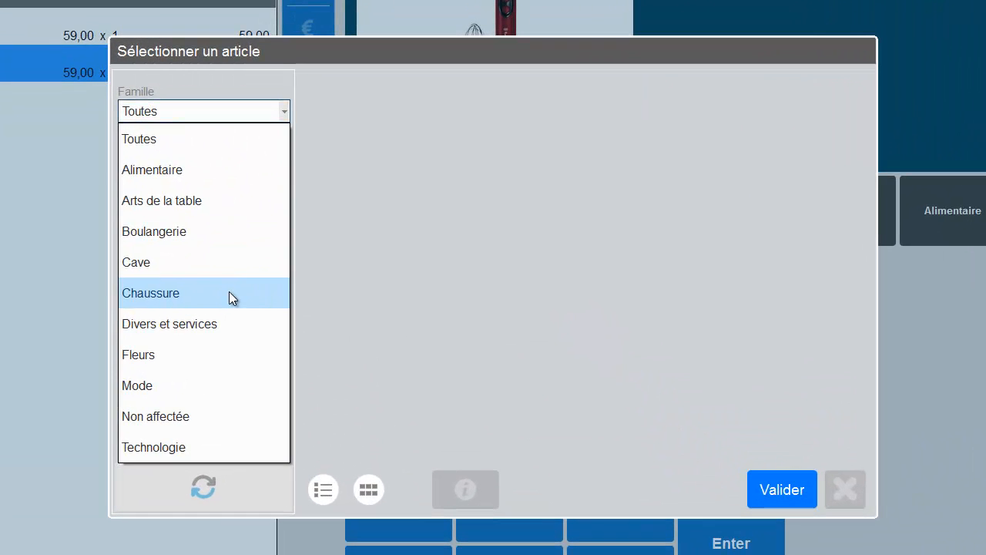
click(232, 293)
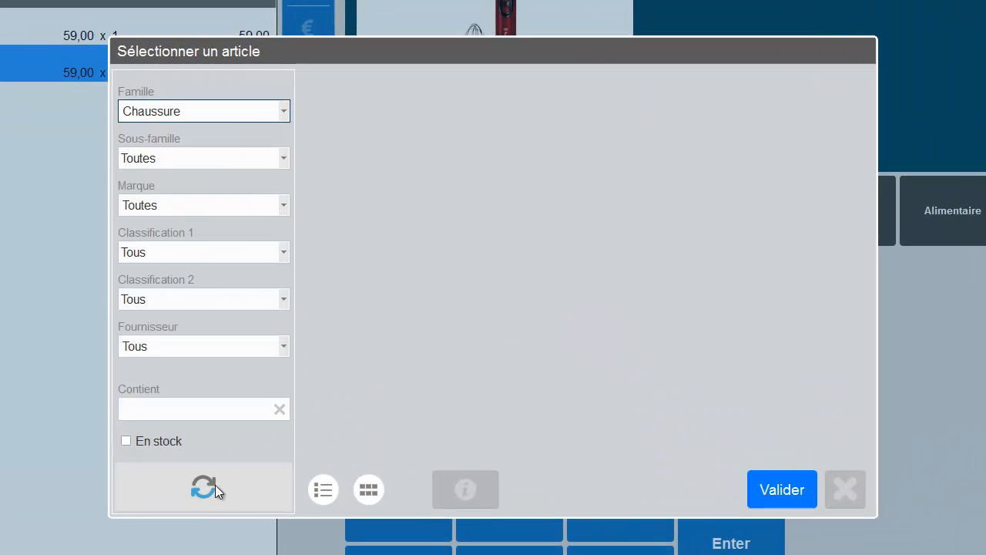
click(285, 205)
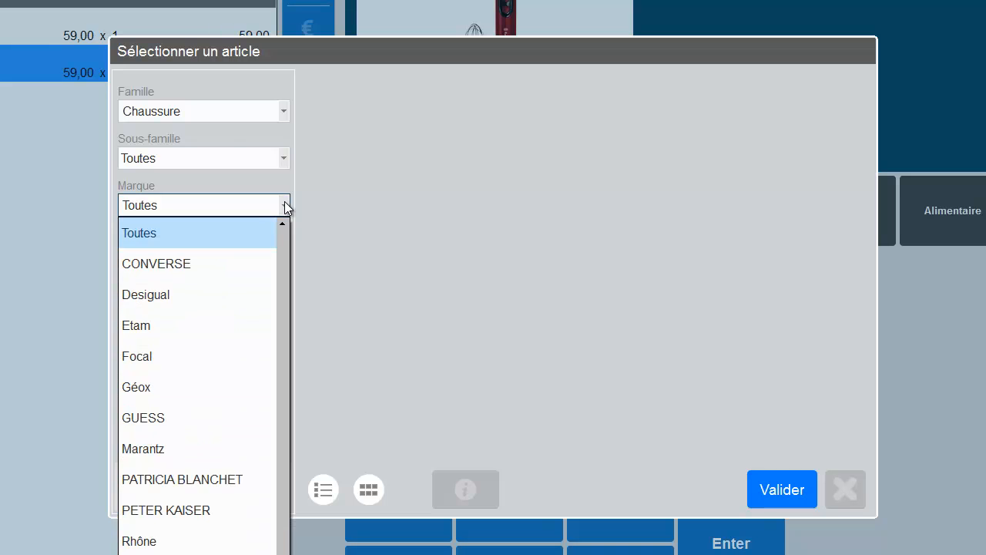
click(193, 390)
click(202, 484)
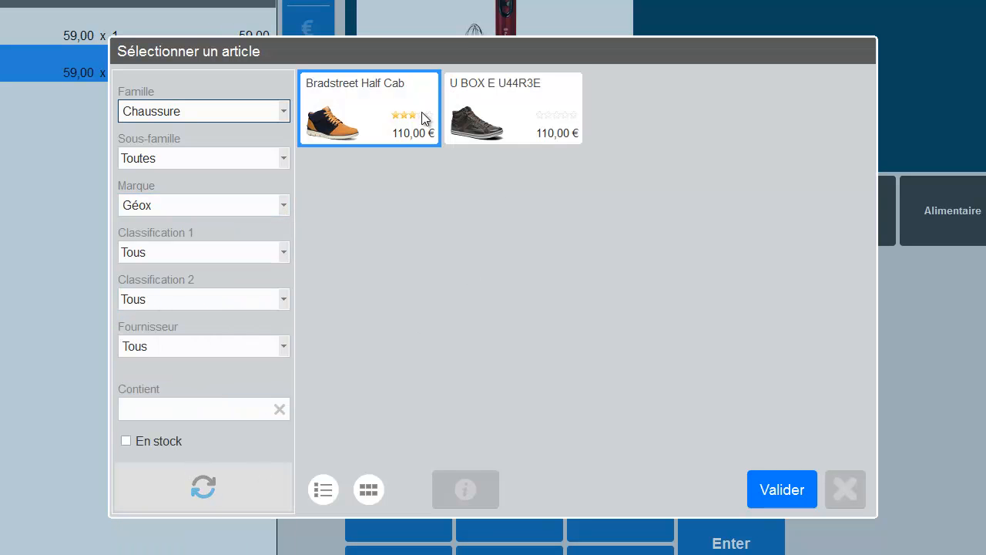
Step: Add the Bradstreet Half Cab in 43 / Wheat Nubuck to the receipt and settle the total by Carte Bancaire
double_click(423, 114)
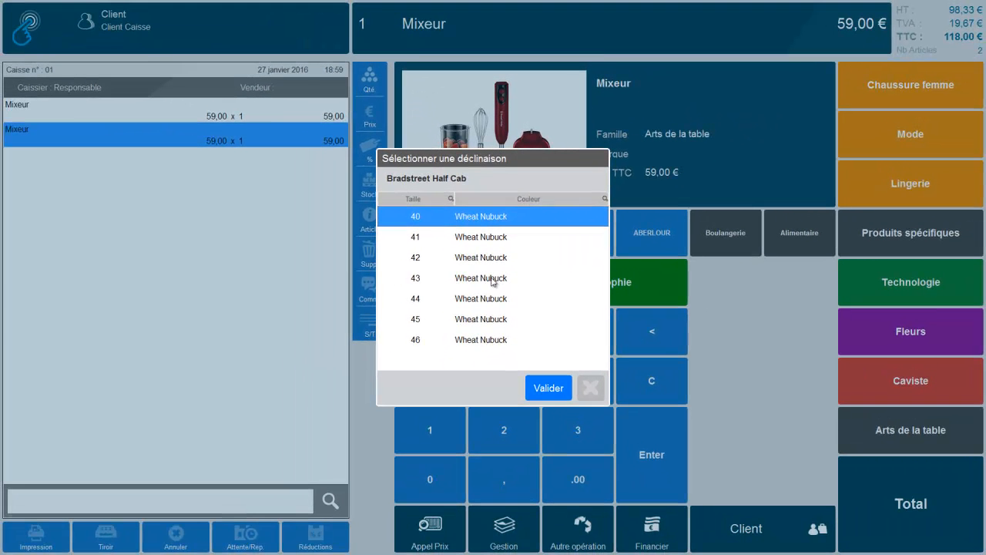
click(498, 278)
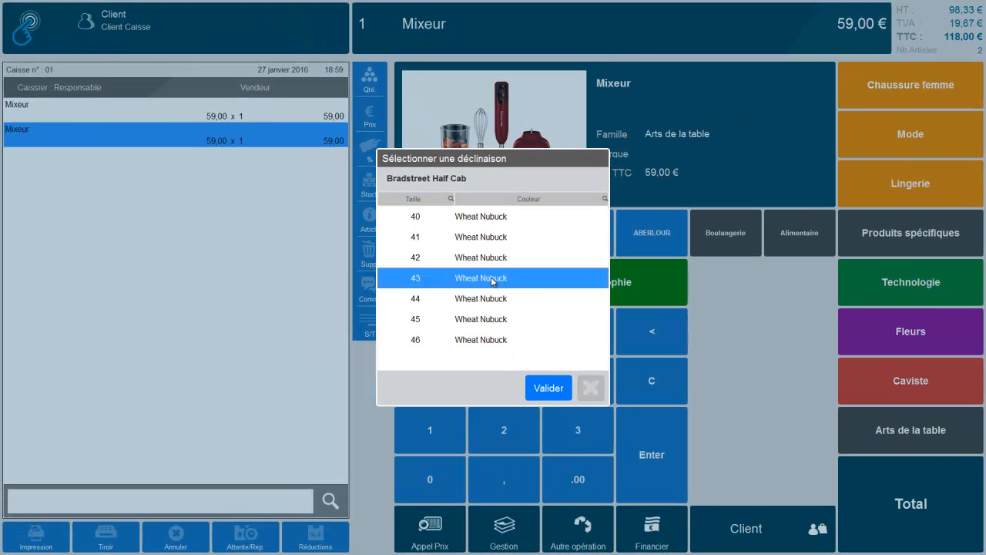
click(549, 388)
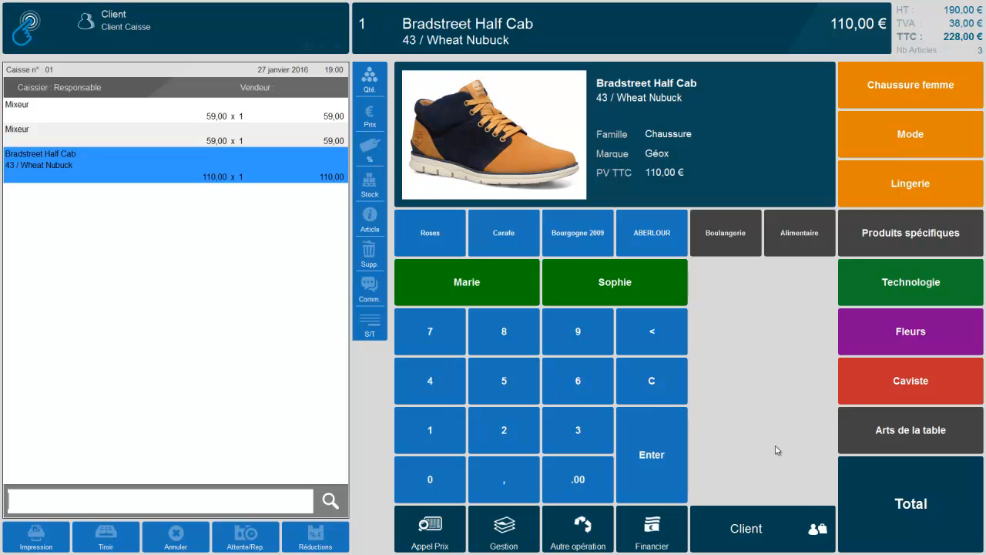
click(886, 496)
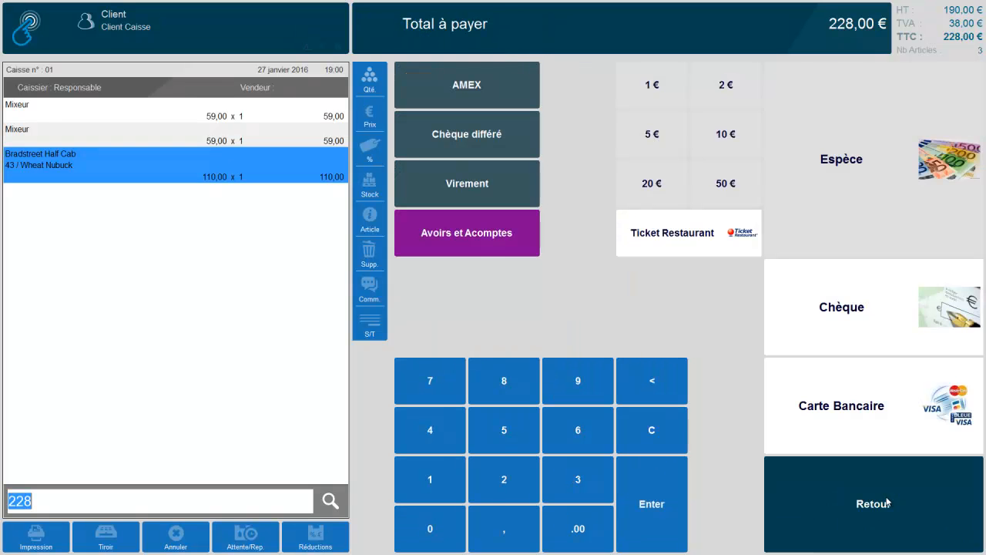
click(868, 414)
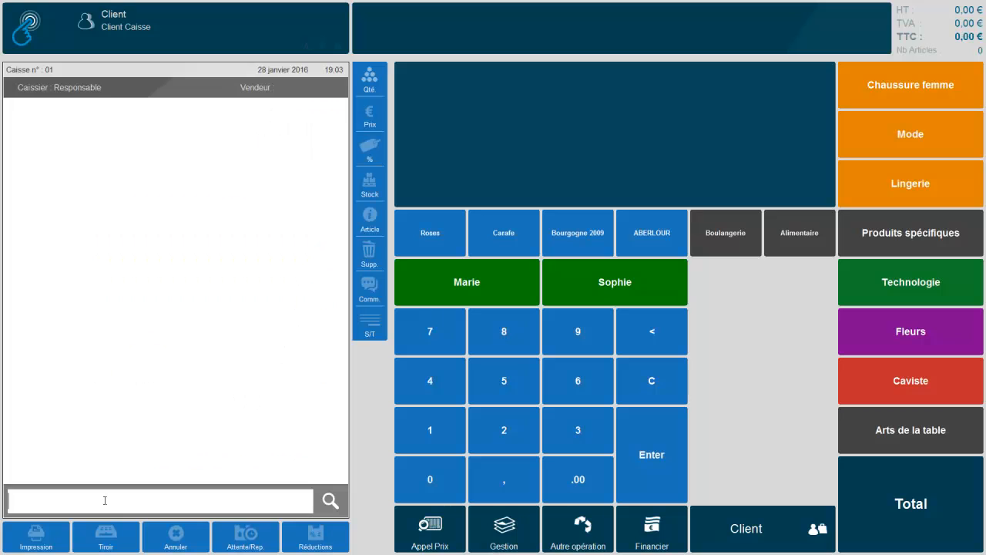
Step: Recall the past receipt by its document code and return its Mixeur with the reason Produit présentant un défaut
text($DV0)
key(Return)
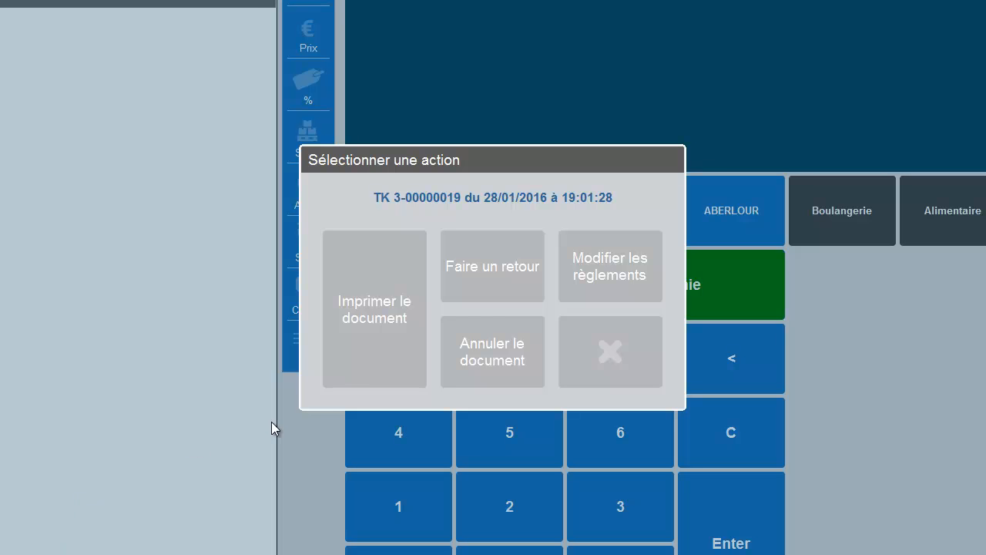
click(497, 278)
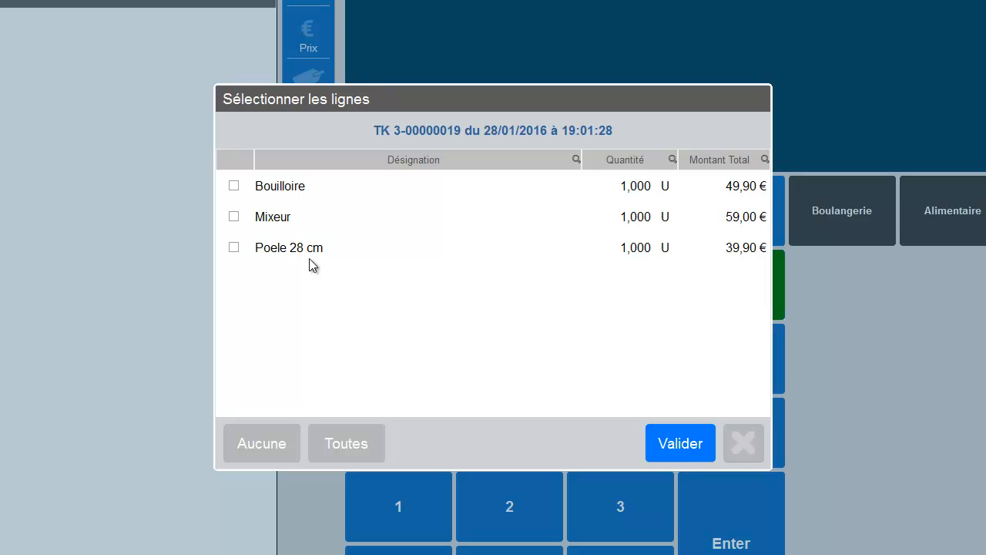
click(278, 225)
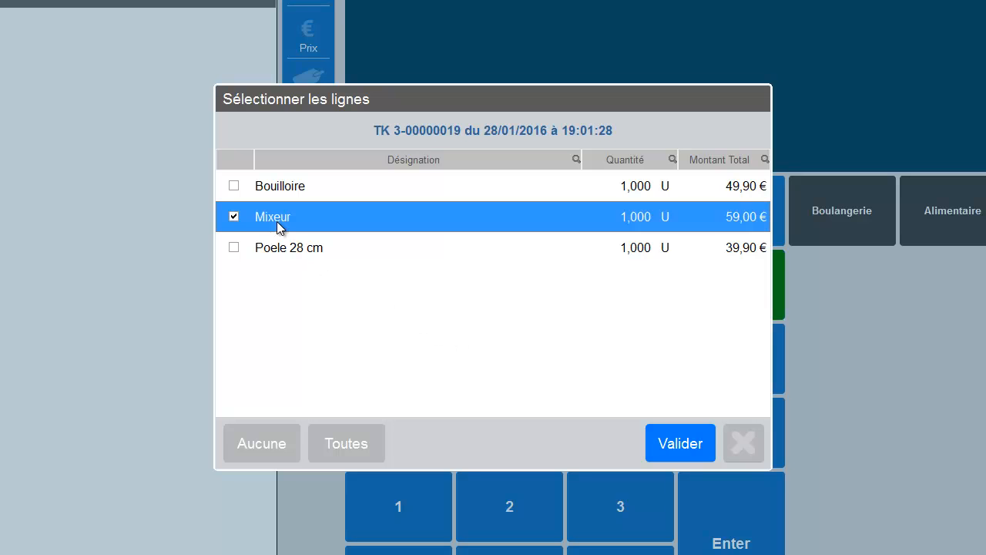
click(682, 444)
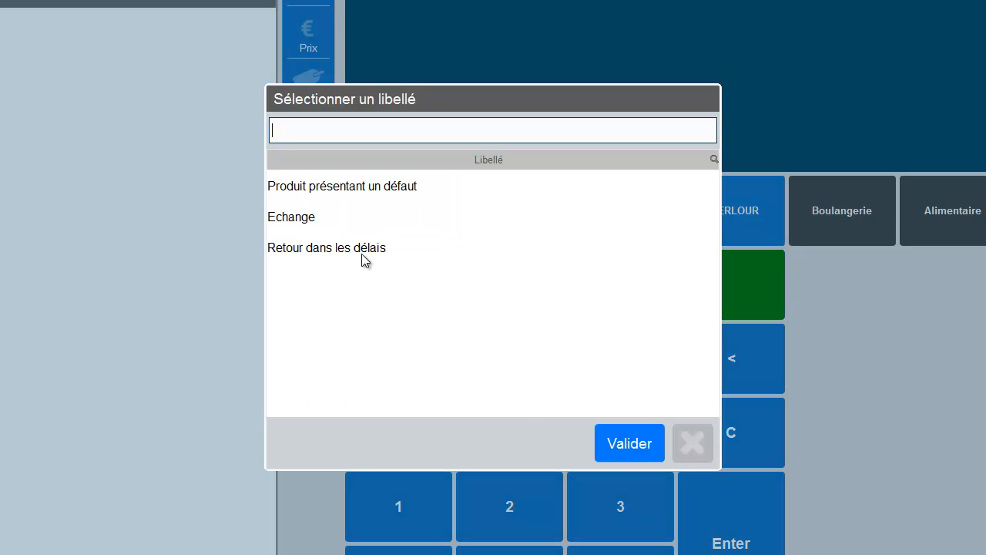
click(348, 189)
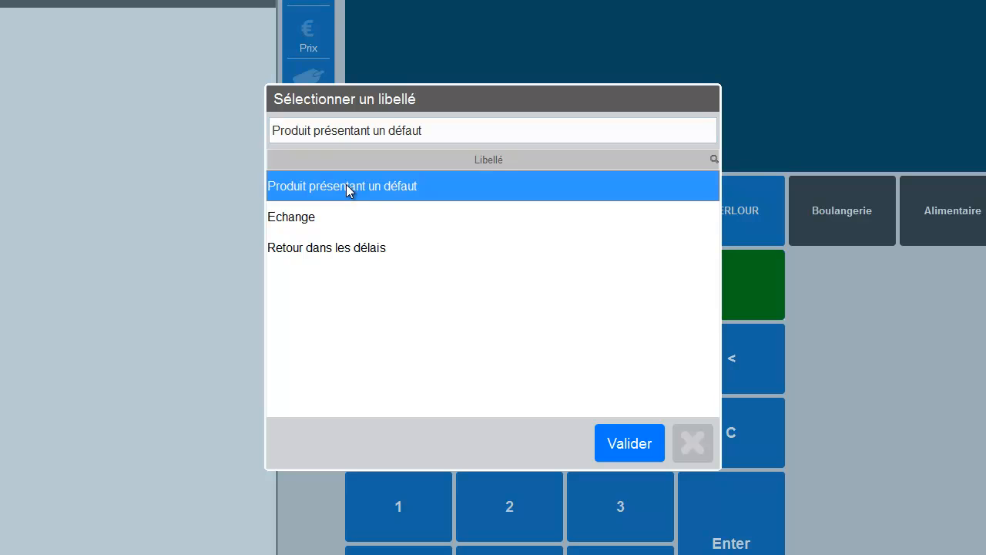
click(629, 446)
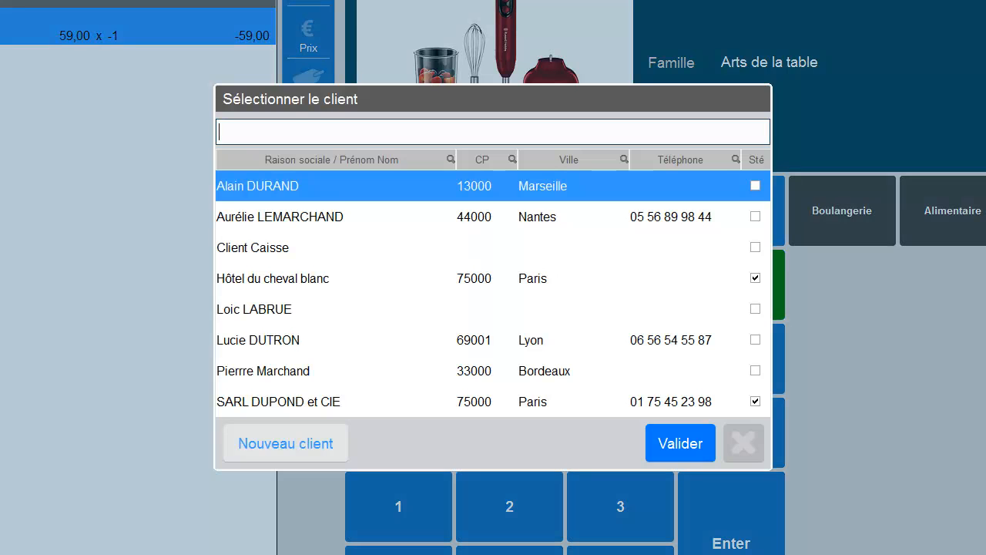
Step: Assign the Dijon customer to the return by searching the start of the phone number, and convert the ticket into an Avoir
text(0644)
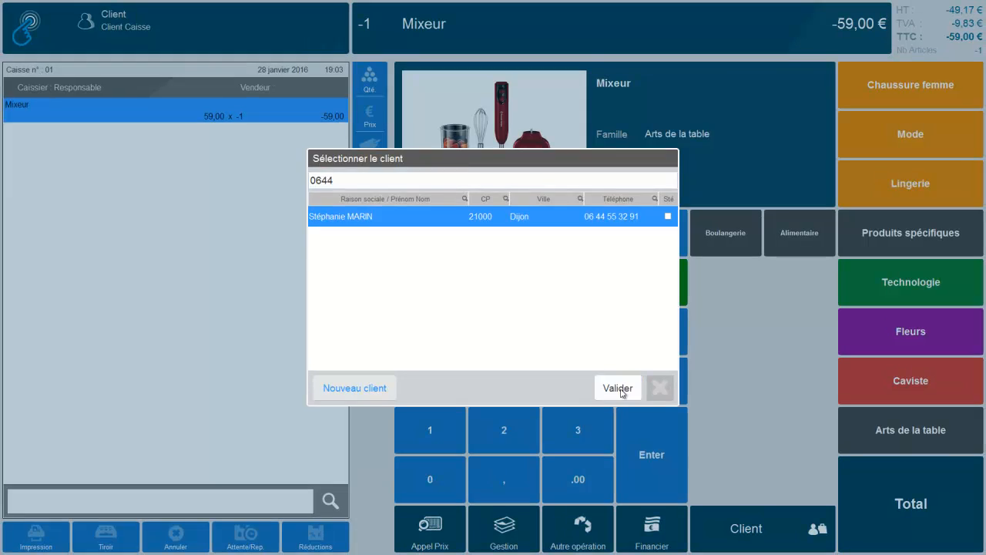
click(678, 443)
click(891, 493)
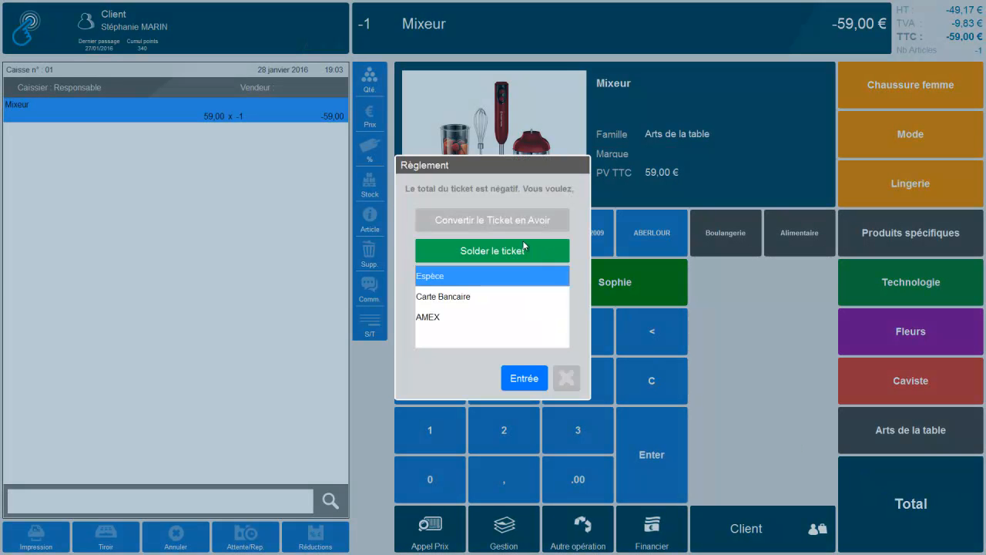
click(512, 221)
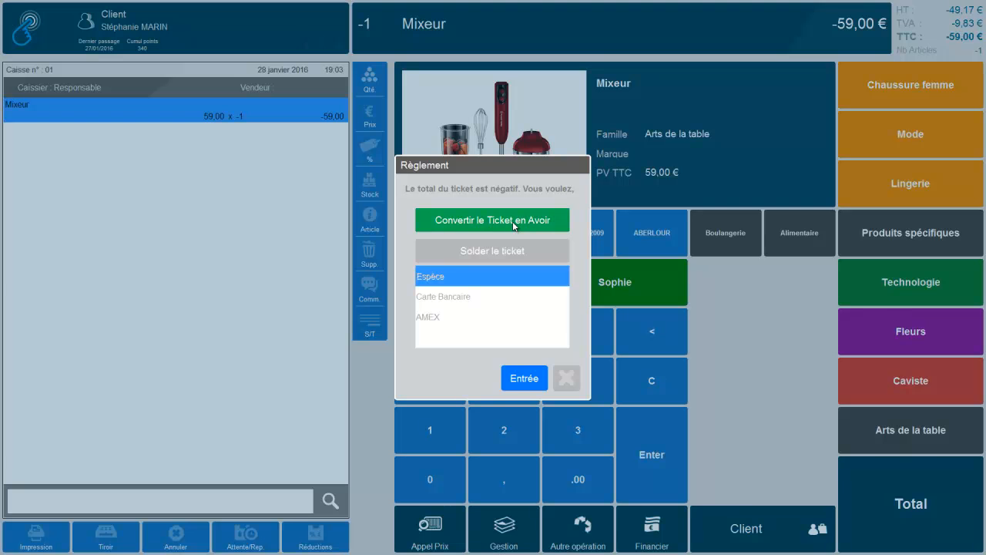
click(527, 381)
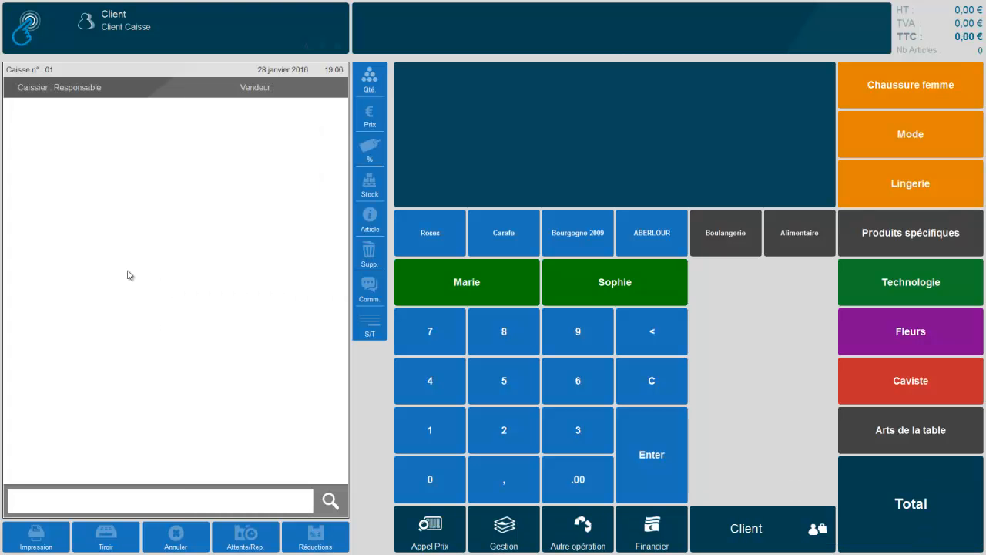
Step: Assign the same Dijon customer to a new receipt by phone search and add one Robot Multi fonctions from Arts de la table
click(126, 23)
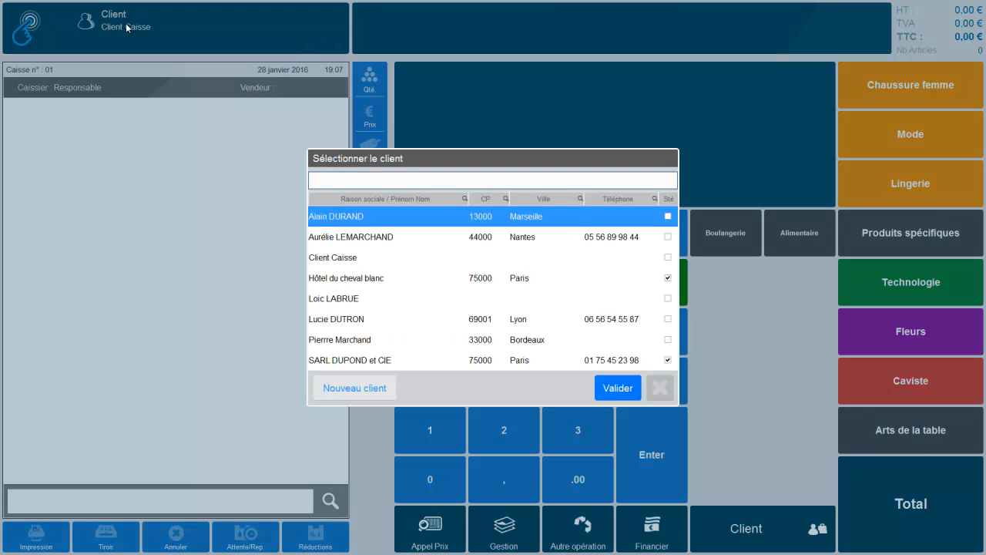
text(0)
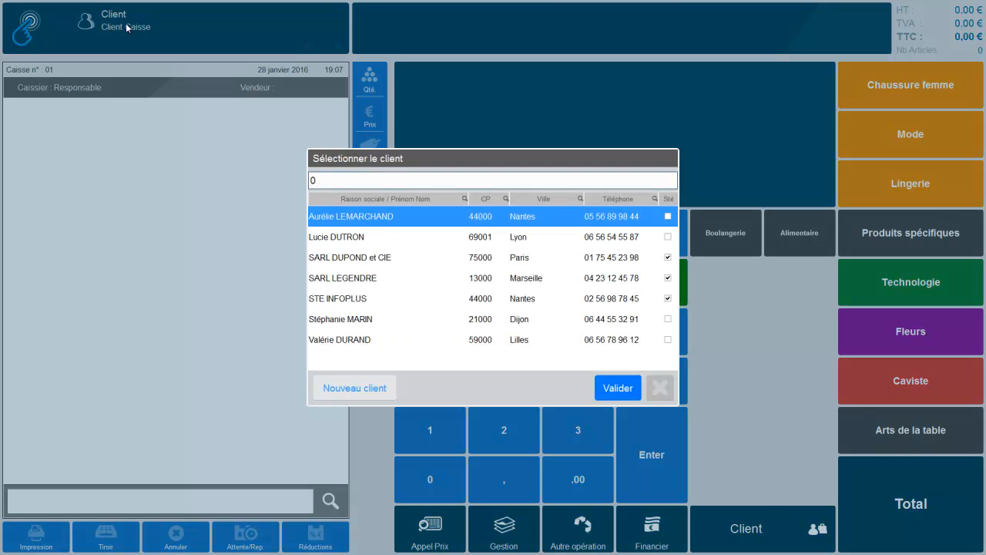
text(644)
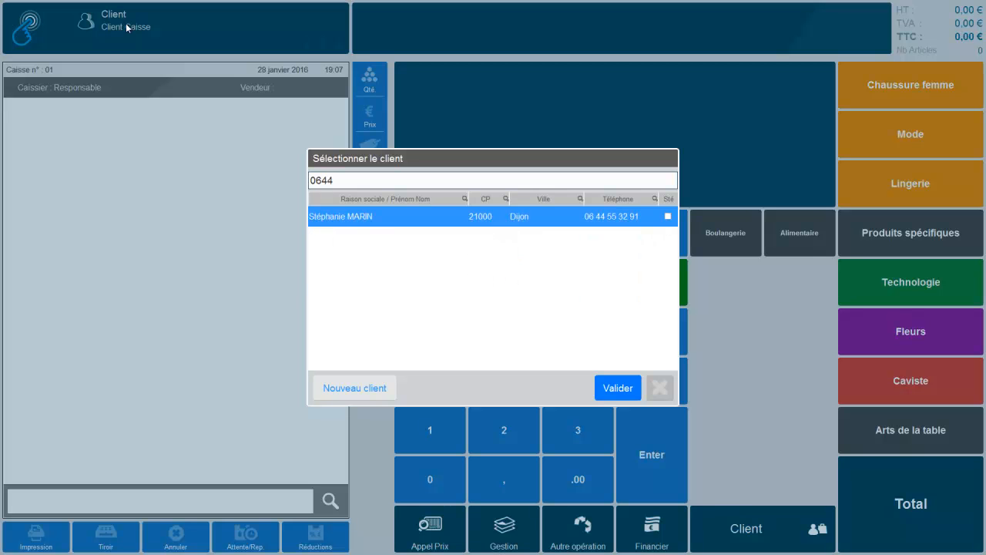
key(Return)
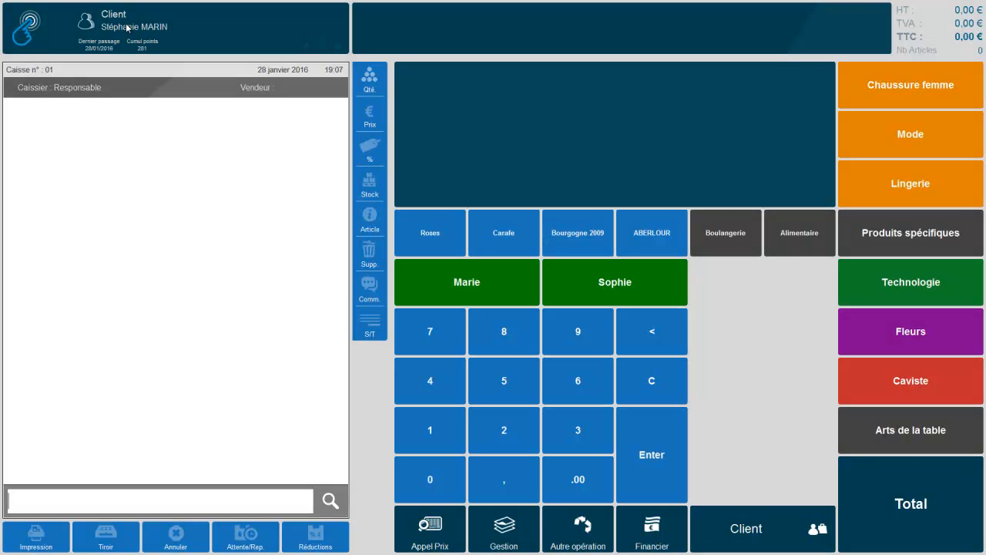
click(909, 433)
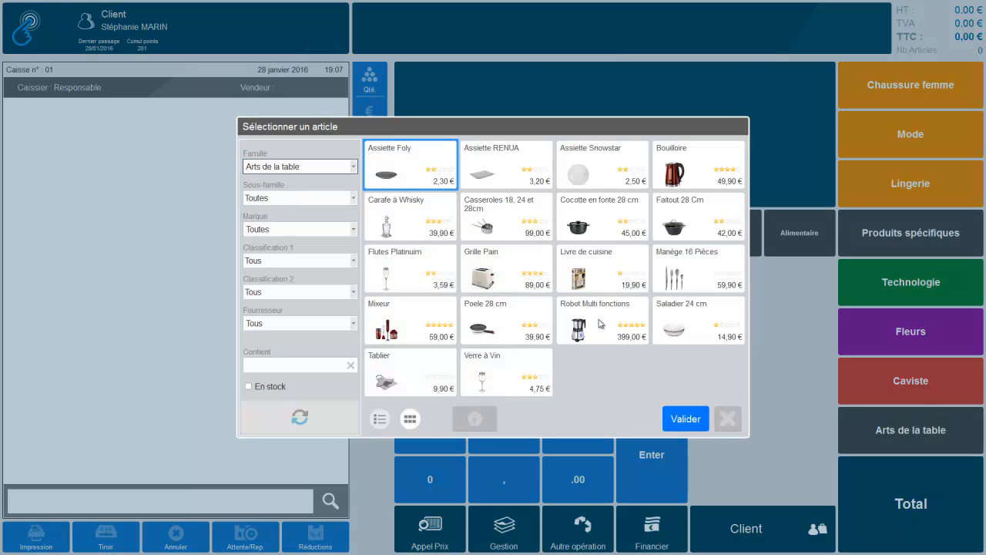
double_click(600, 324)
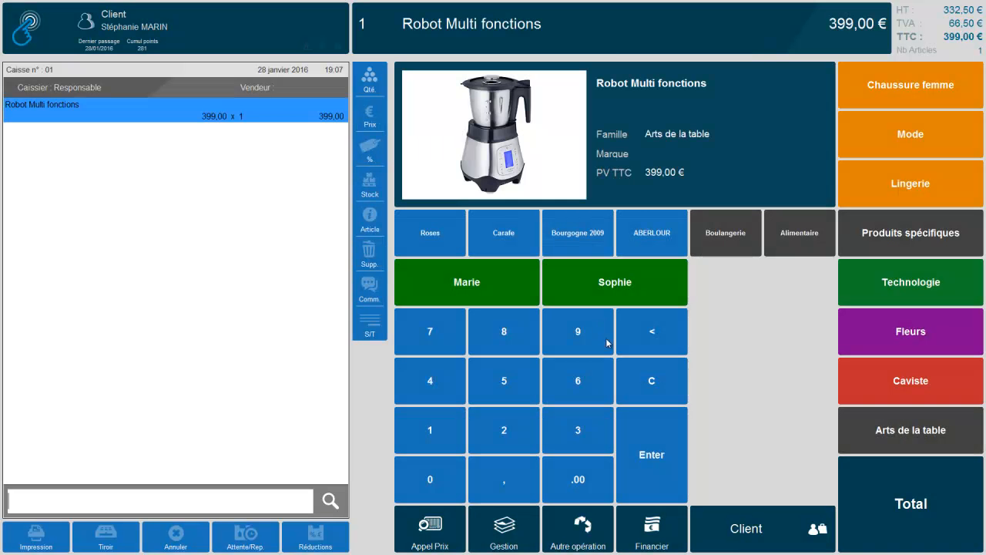
Step: Settle the receipt with the customer's 59,00 € Avoir, 50 € in Espèce and the remainder by Carte Bancaire
click(910, 505)
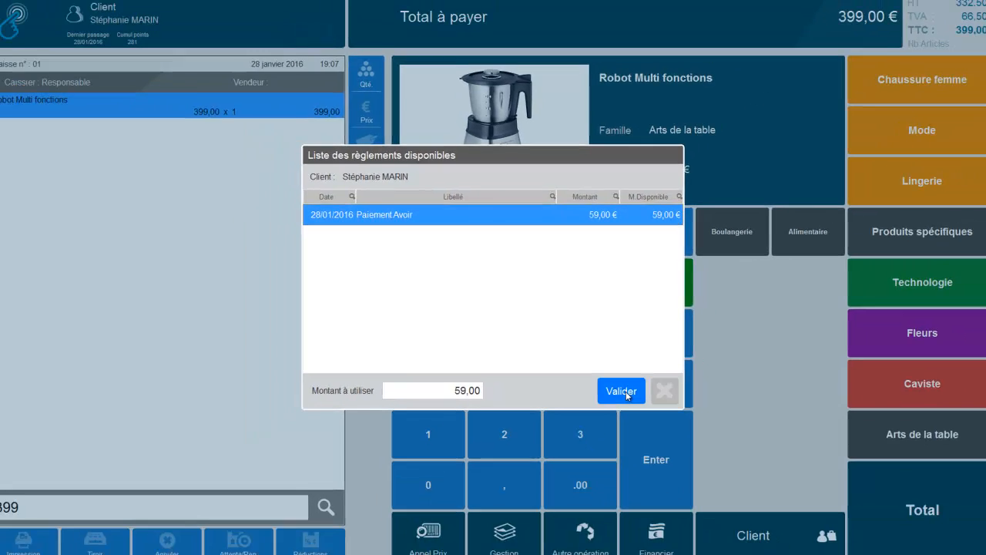
click(685, 445)
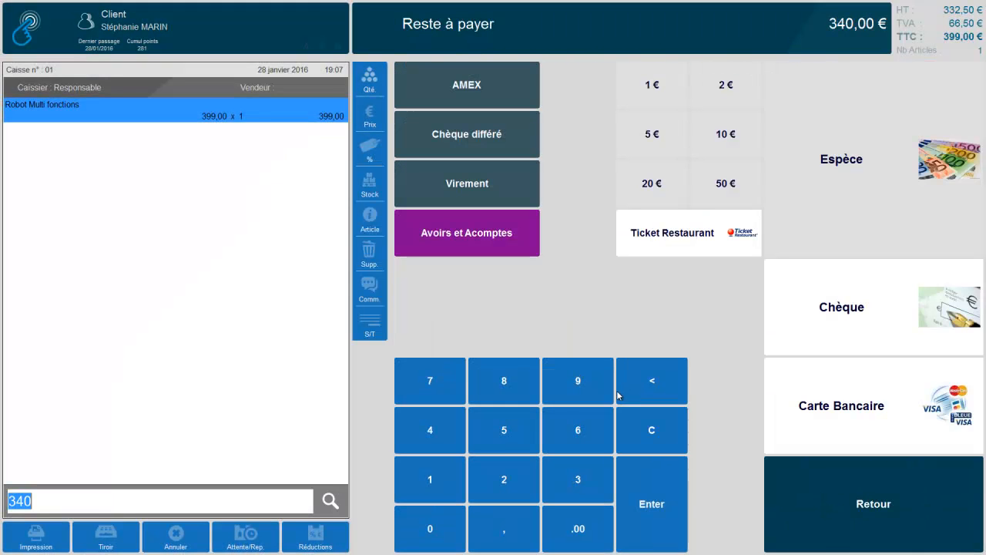
click(507, 435)
click(457, 525)
click(829, 184)
click(859, 411)
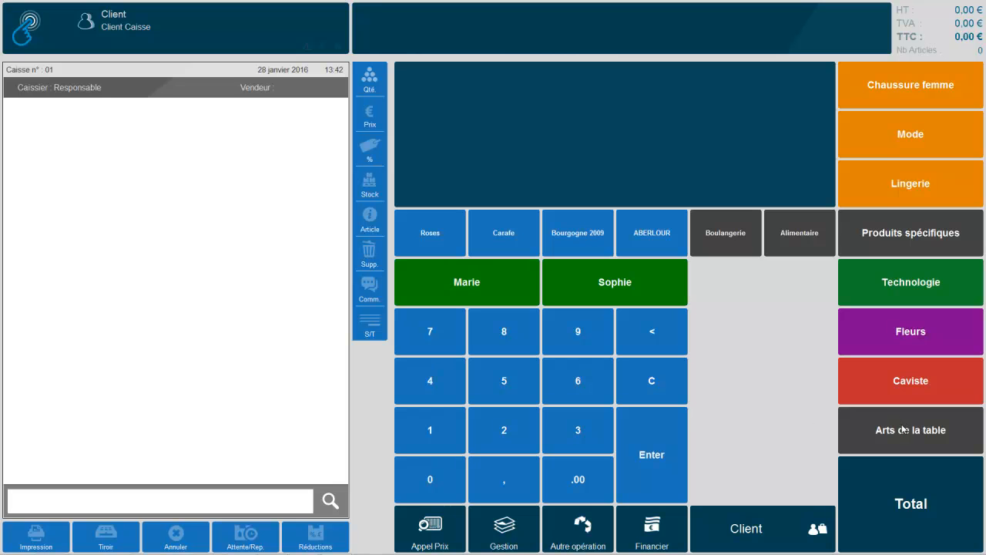
Step: Add one Bouquet de roses and one Bouquet de tulipe from Fleurs to the new receipt
click(910, 333)
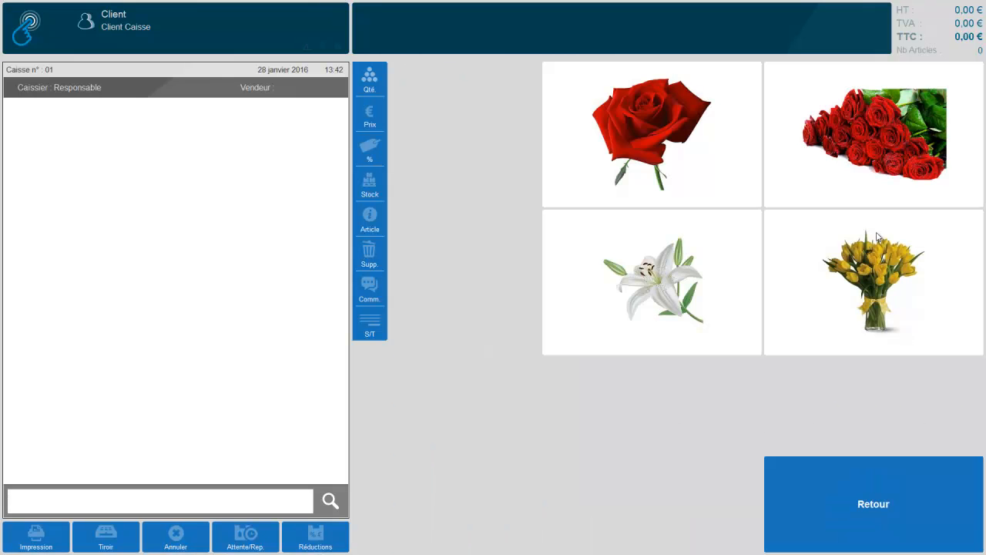
click(870, 148)
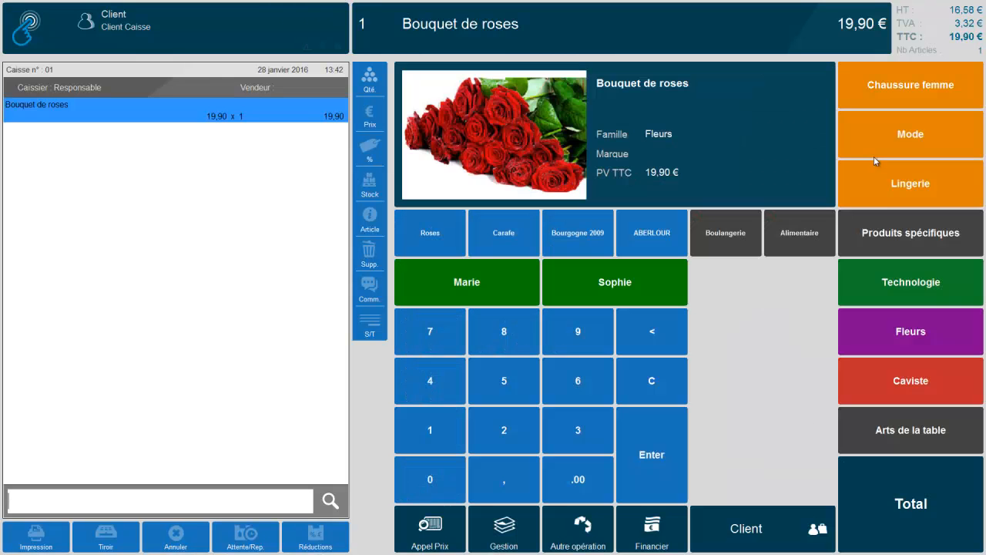
click(905, 341)
click(883, 278)
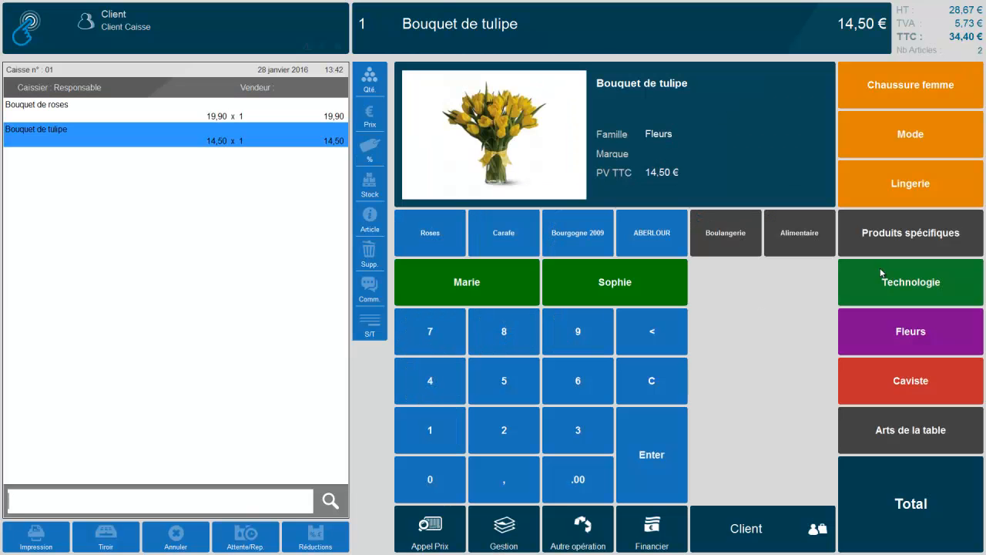
Step: Settle the flower receipt with 40 € received in Espèce
click(894, 493)
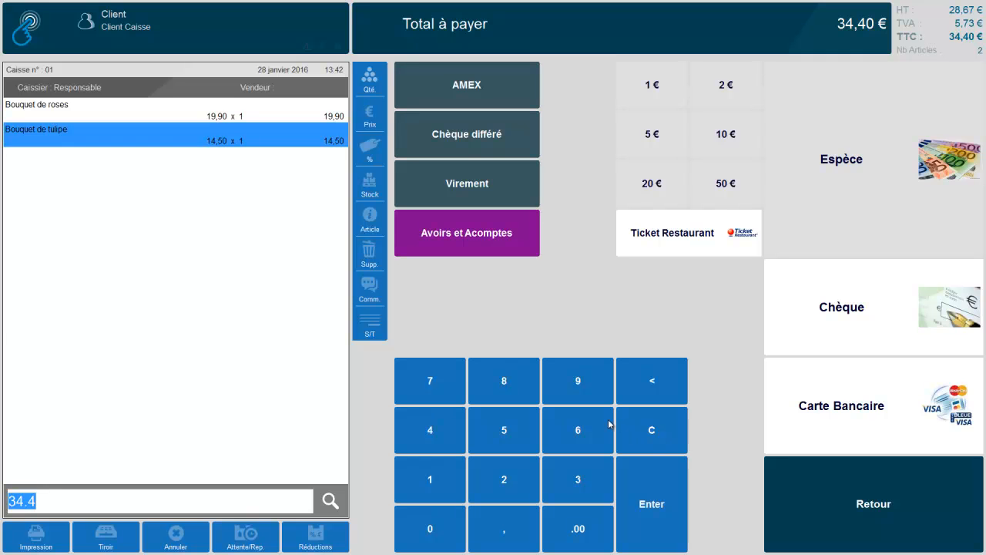
click(433, 433)
click(435, 522)
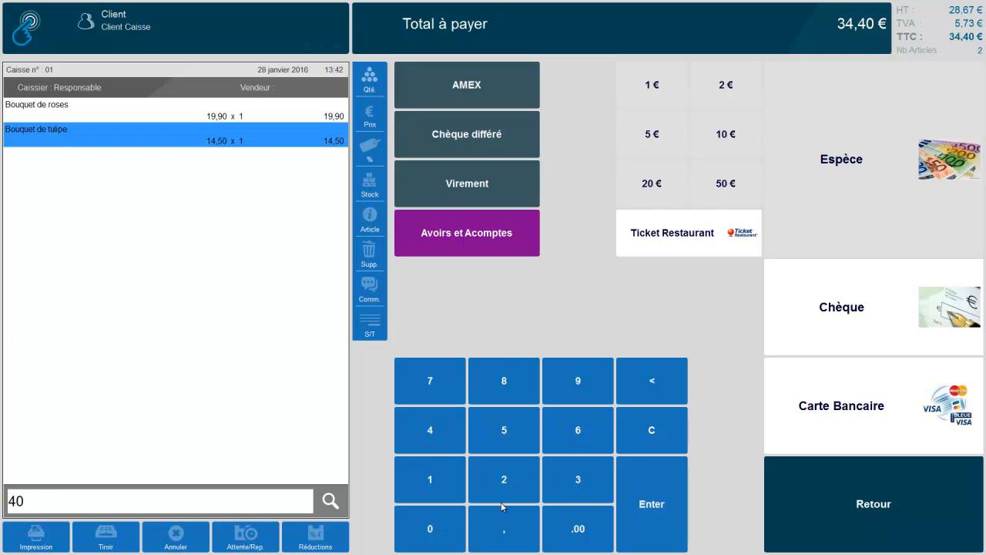
click(846, 158)
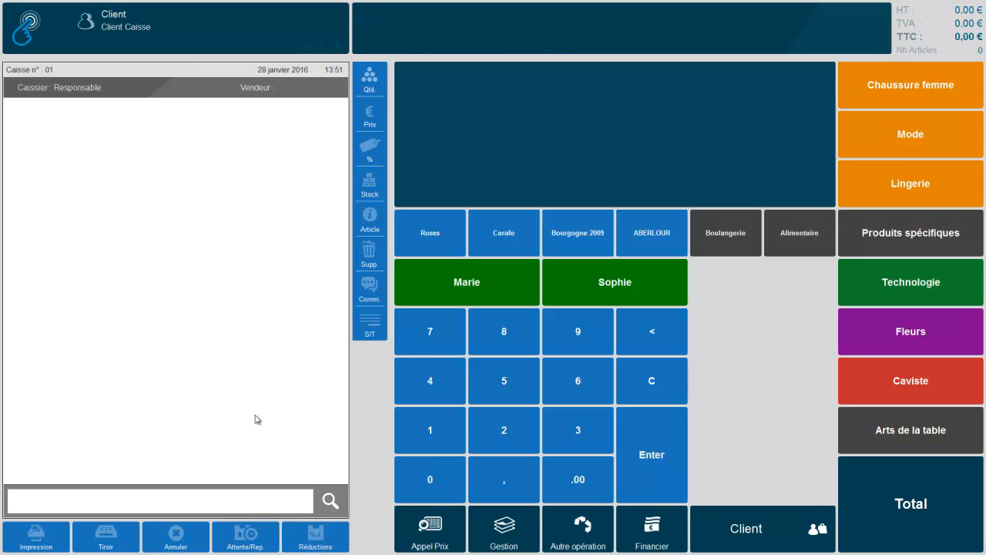
Step: Add the articles with codes 1, 2 and 3 to the new receipt
text(1)
key(Return)
text(2)
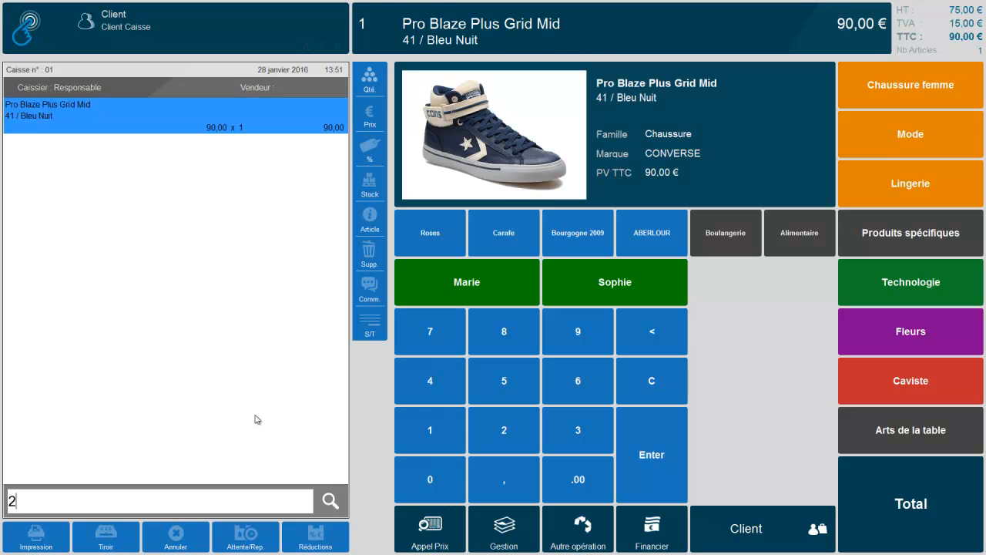
key(Return)
text(3)
key(Return)
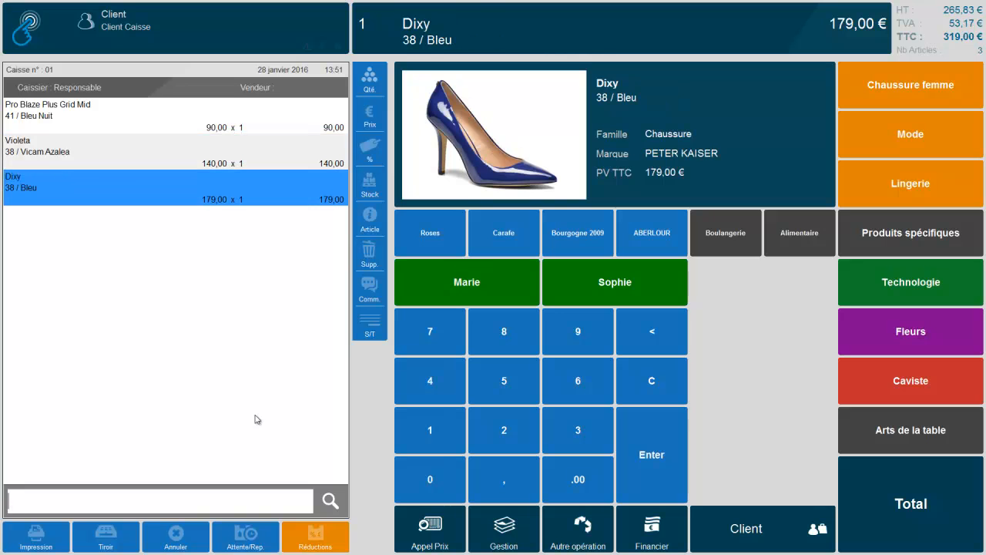
Step: Check the receipt's Réductions, settle the full total in Espèce and close the ticket preview
click(322, 538)
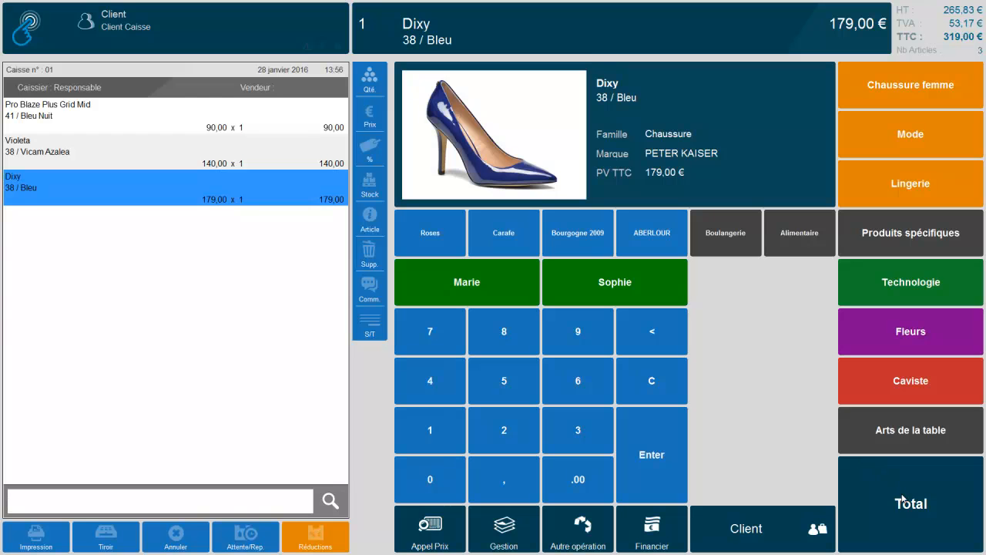
click(903, 500)
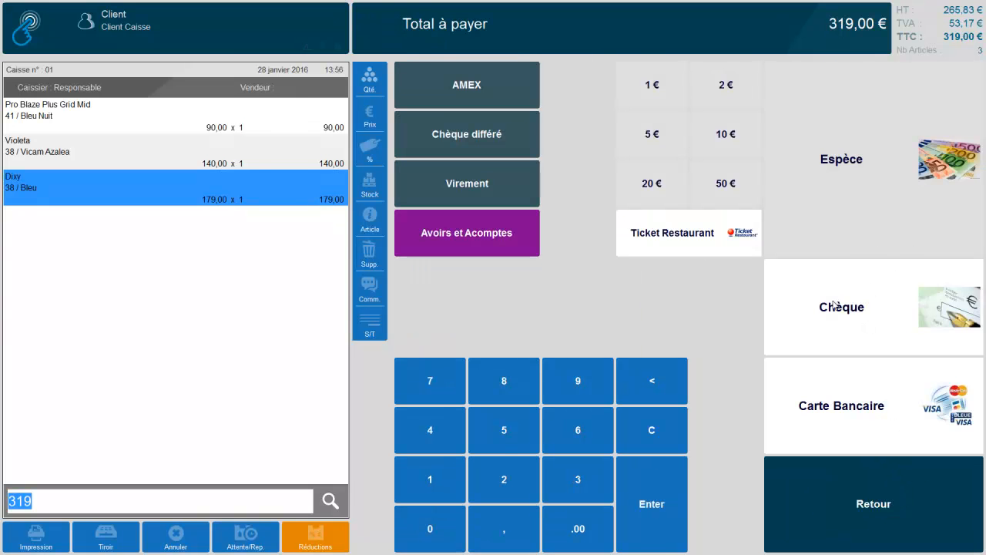
click(845, 195)
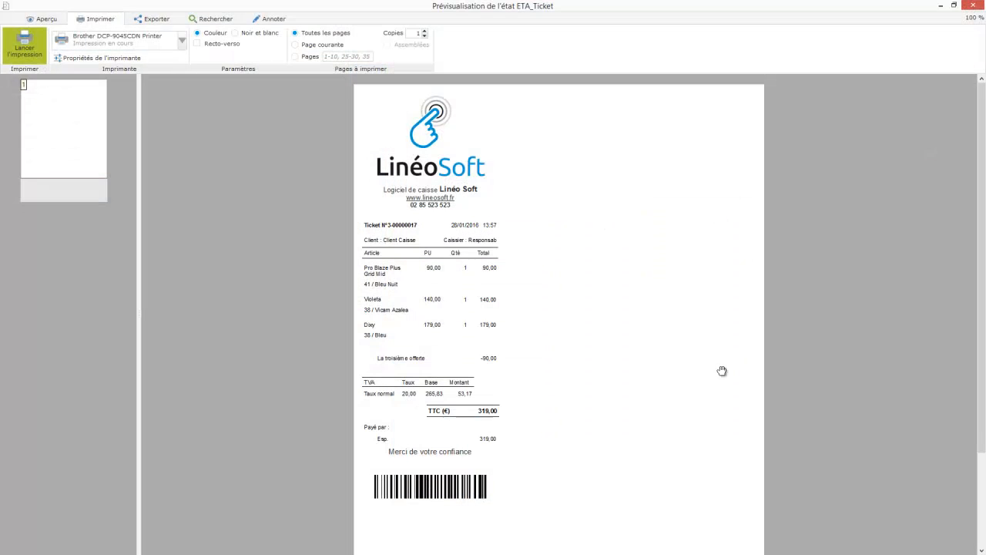
click(973, 7)
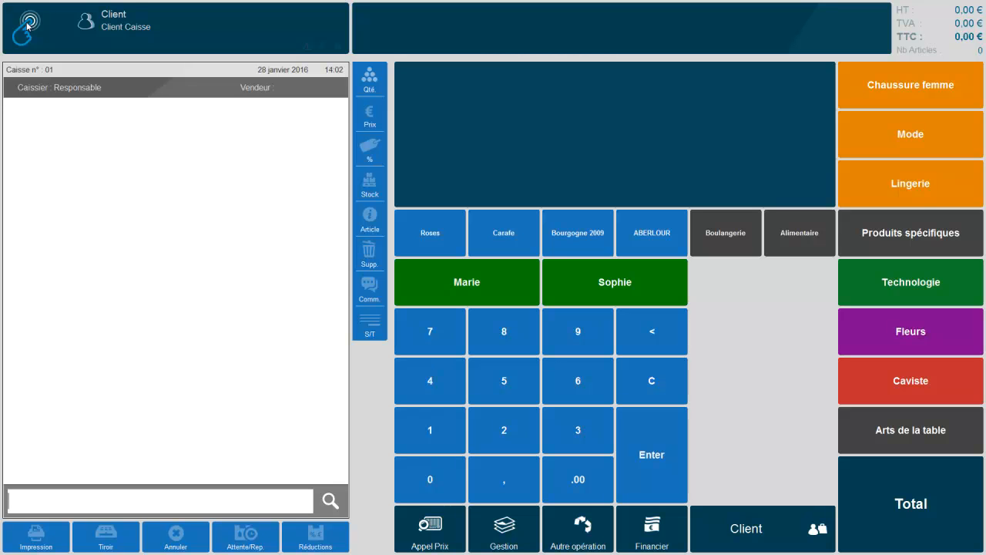
Step: Exit the till and perform the Clôture of the cash session with a counted balance of 653 €, accepting the difference
click(28, 27)
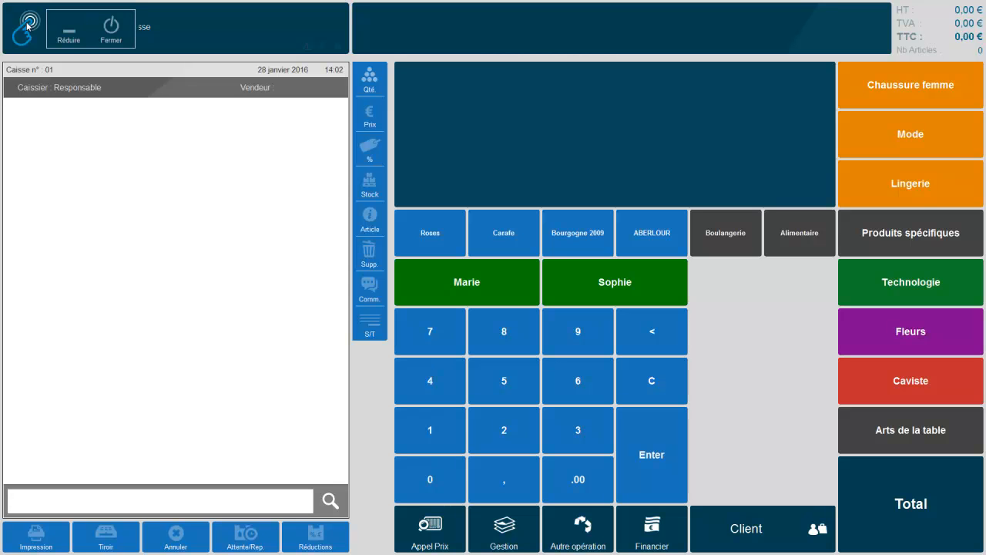
click(109, 29)
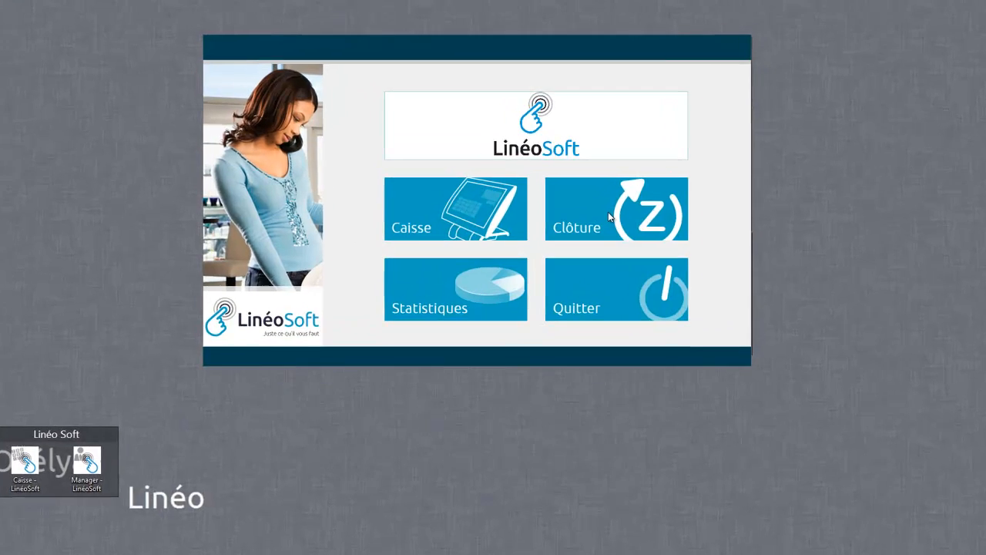
click(589, 190)
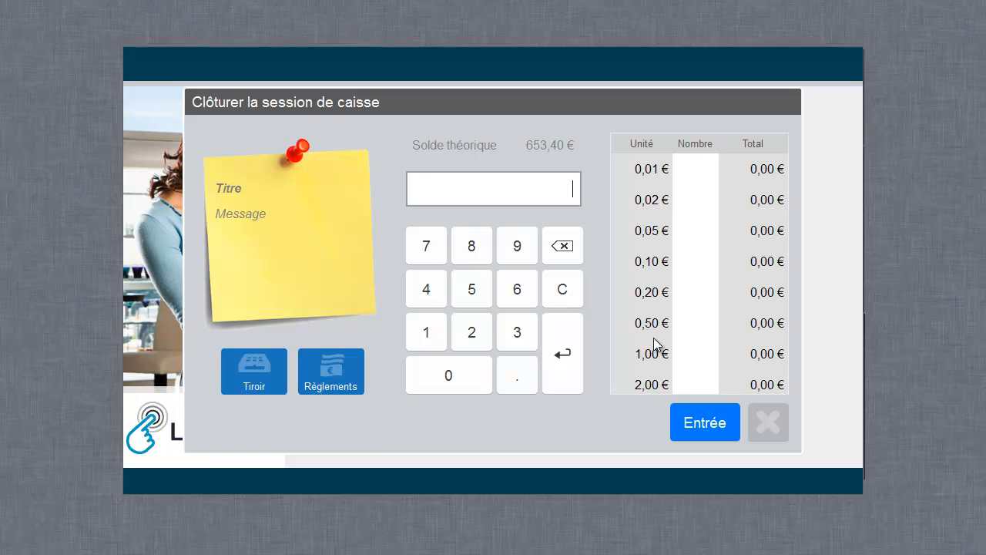
click(517, 294)
click(477, 293)
click(513, 327)
click(723, 424)
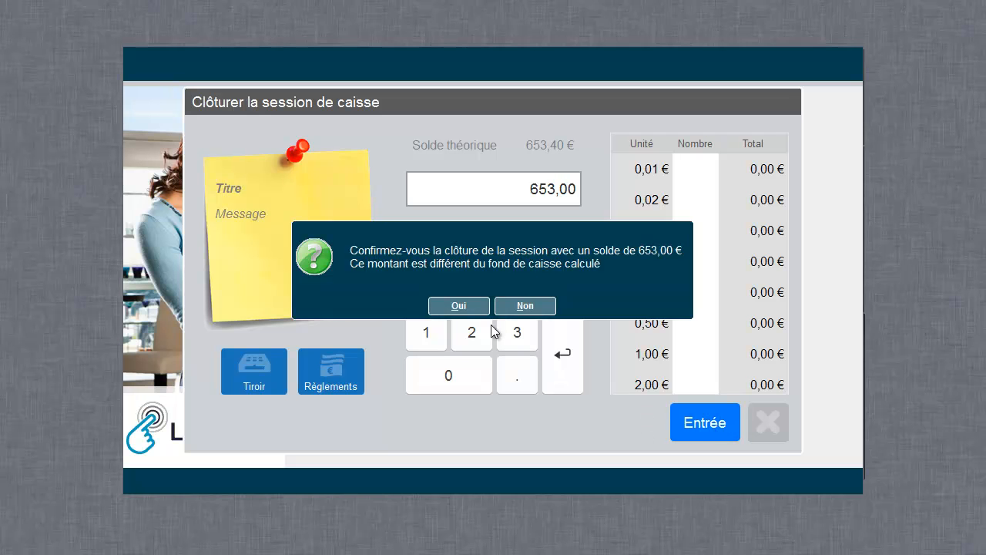
click(460, 306)
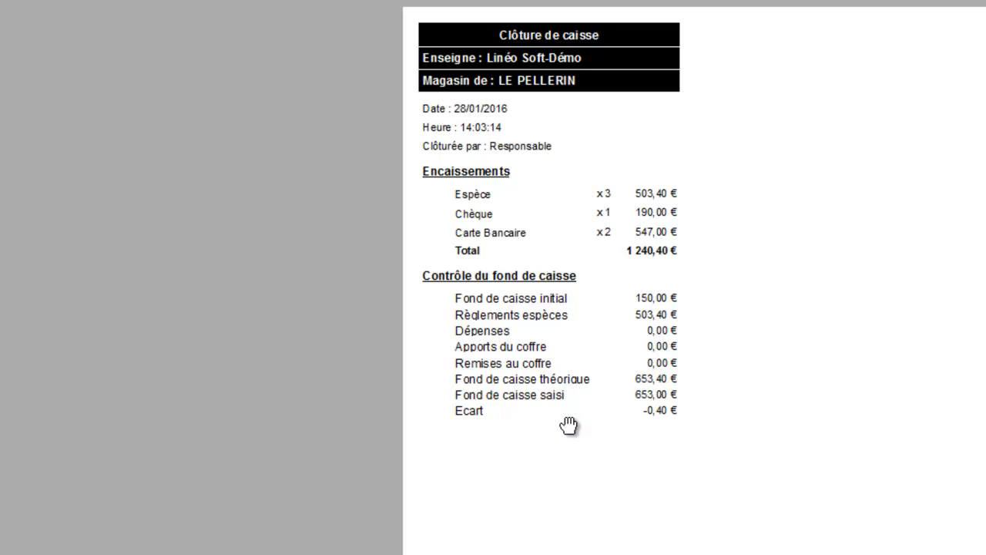
drag(648, 425, 646, 161)
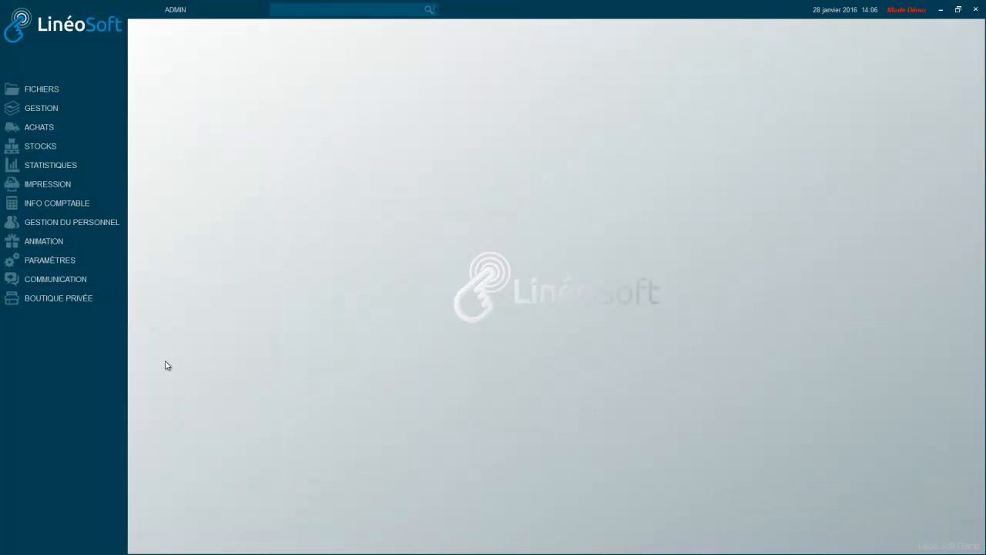
Step: In the LinéoSoft Manager, load the Journal des ventes for January 2016 and review Encaissements, Avoirs / Acomptes and CA par profil TVA
click(63, 207)
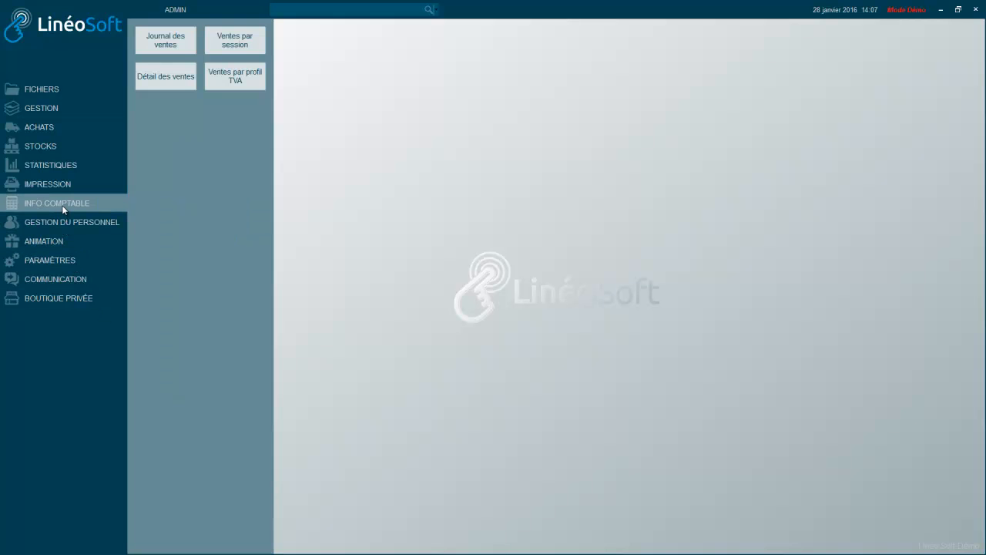
click(161, 36)
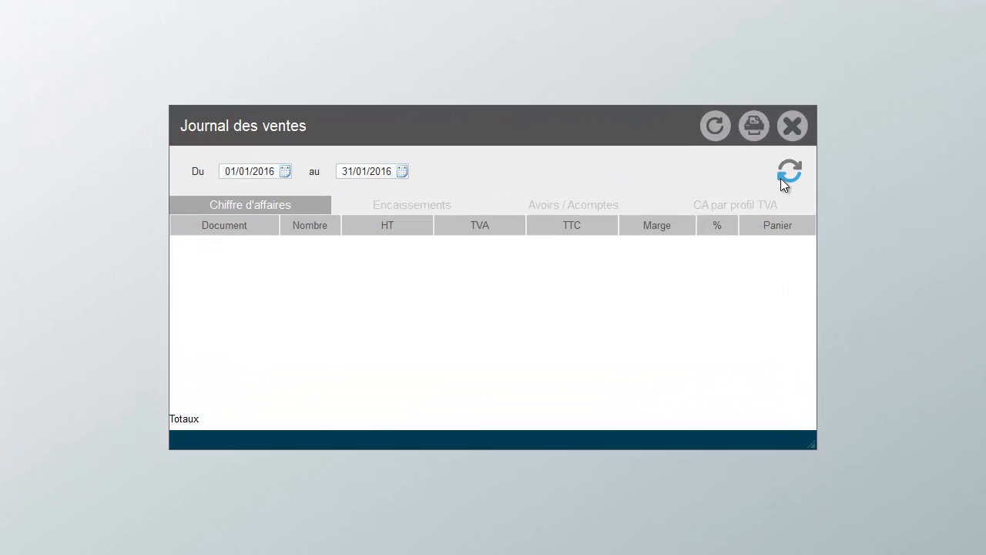
click(784, 178)
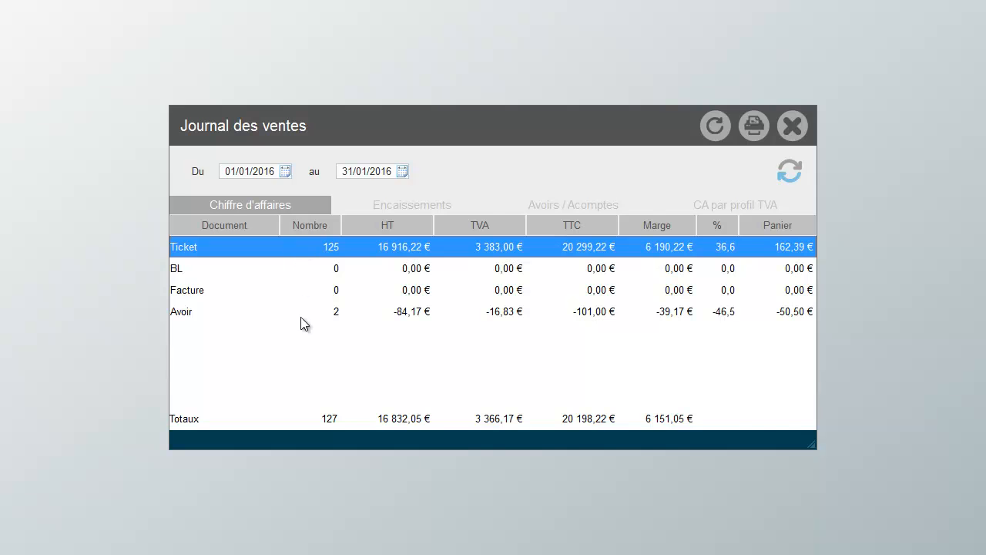
click(405, 205)
click(589, 206)
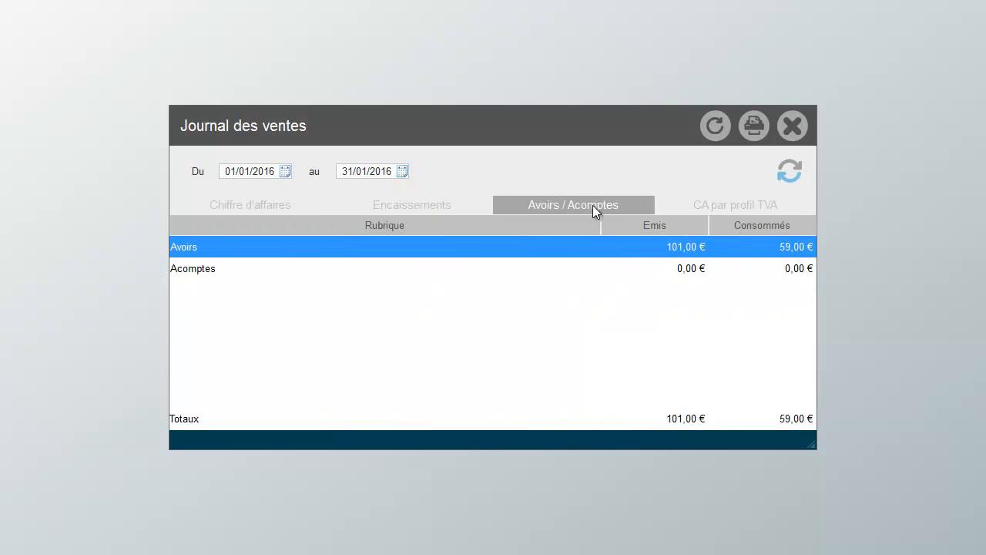
click(716, 205)
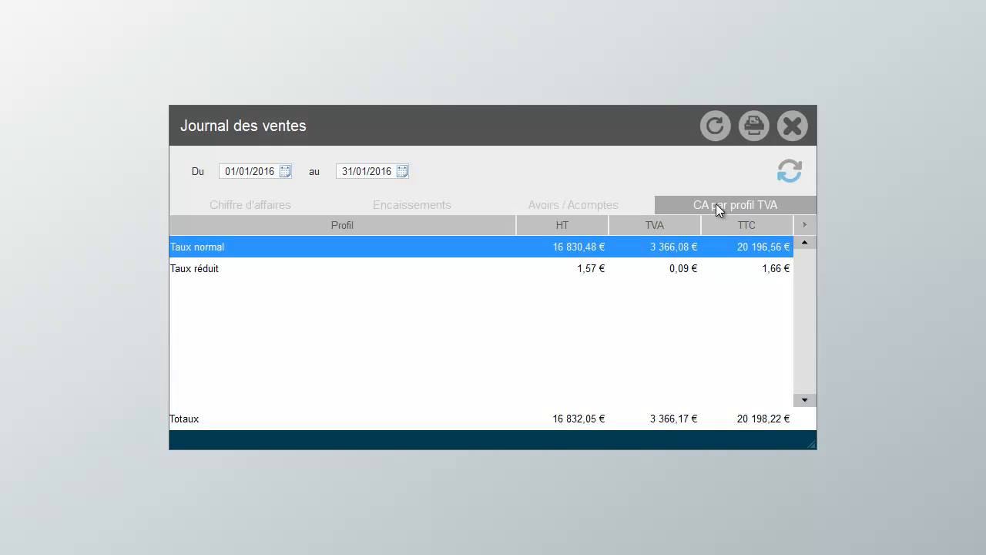